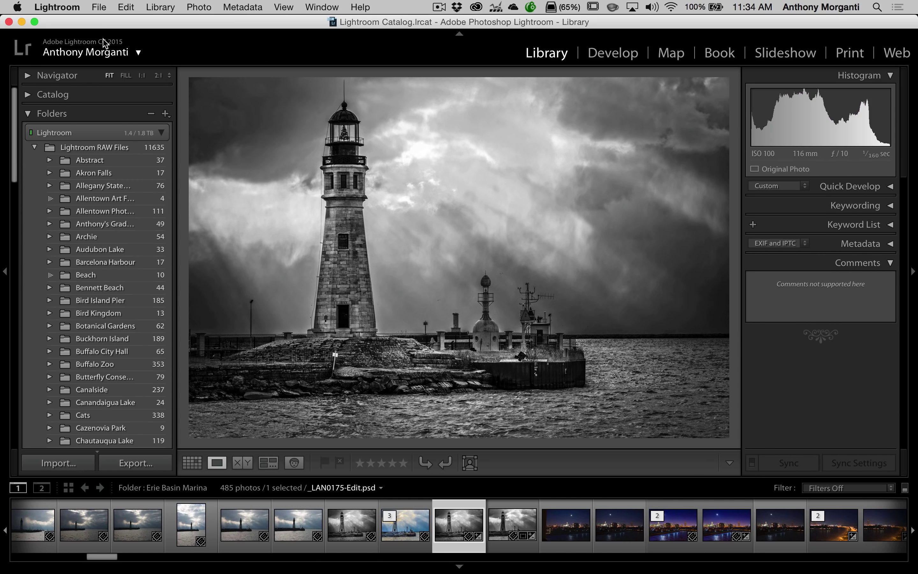
Start a photo import using the 102_FUJI folder inside DCIM on the XT-1 card as the source.
click(102, 6)
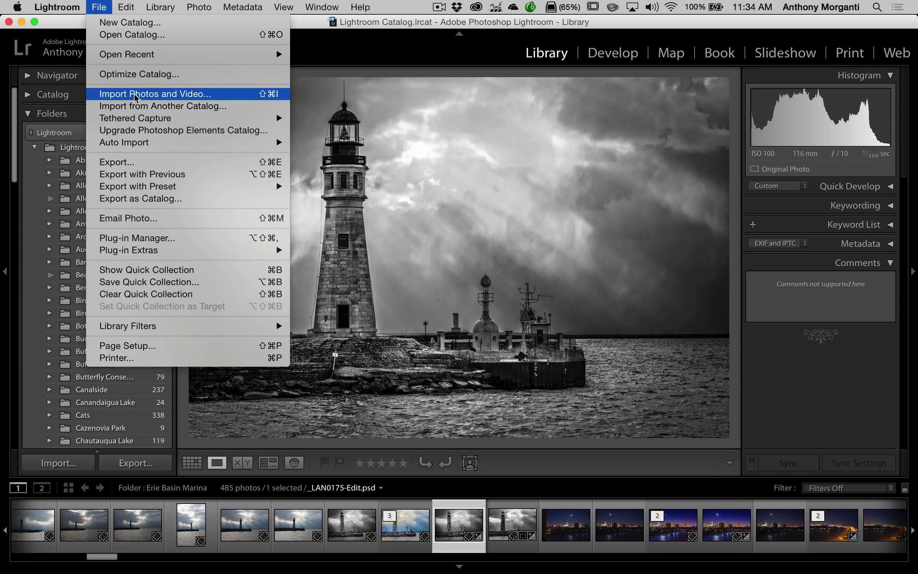
click(161, 98)
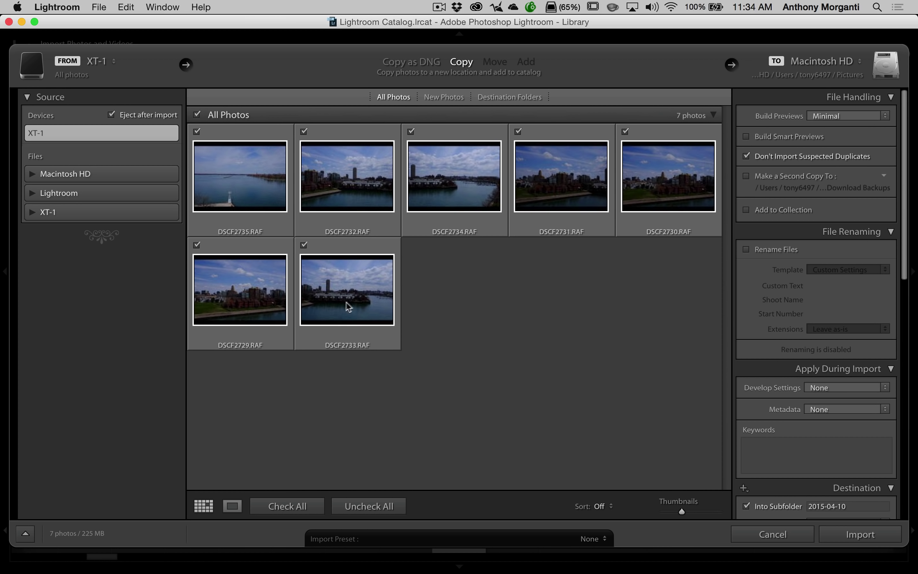
mouse_move(515, 205)
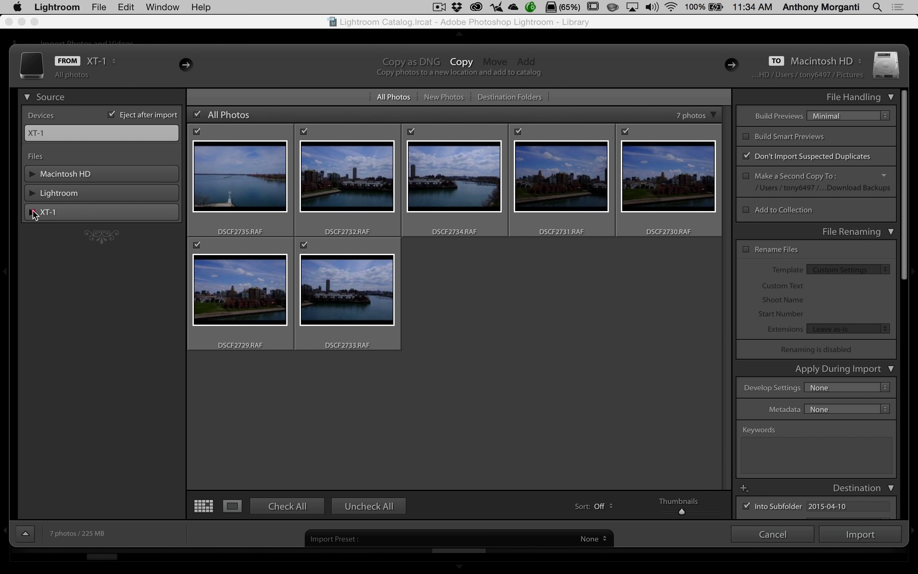
click(32, 212)
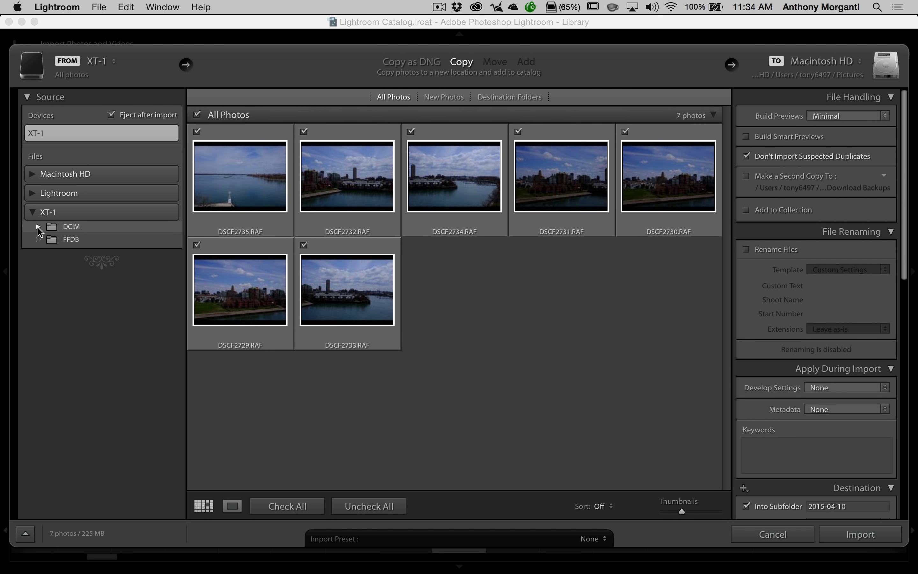
click(39, 227)
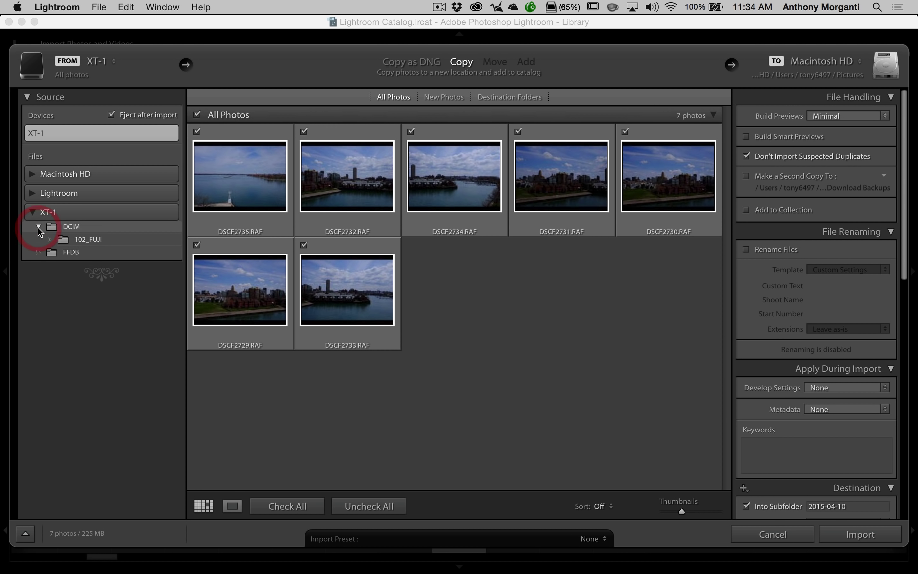
click(88, 242)
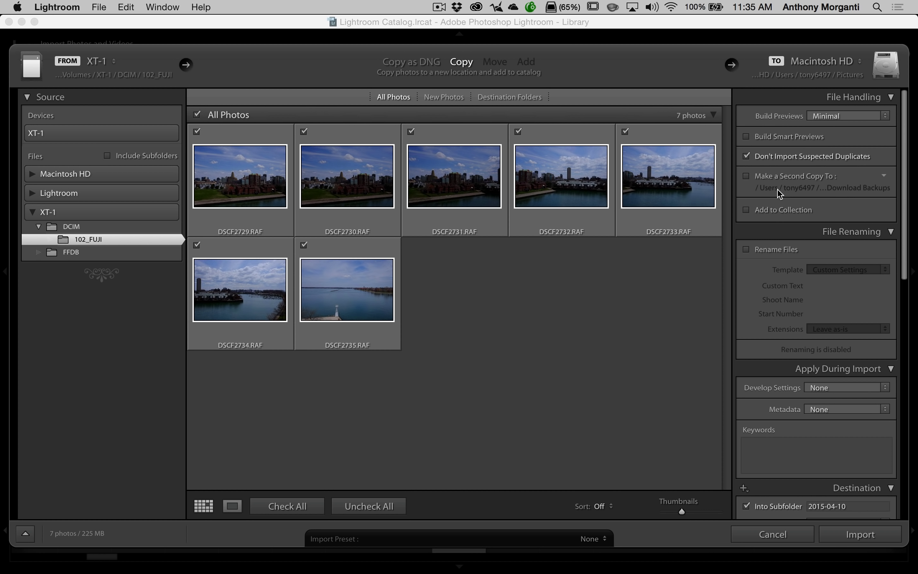
Check the metadata presets and set the keywords applied during import to cityscape and Buffalo.
scroll(777, 192, down, 1)
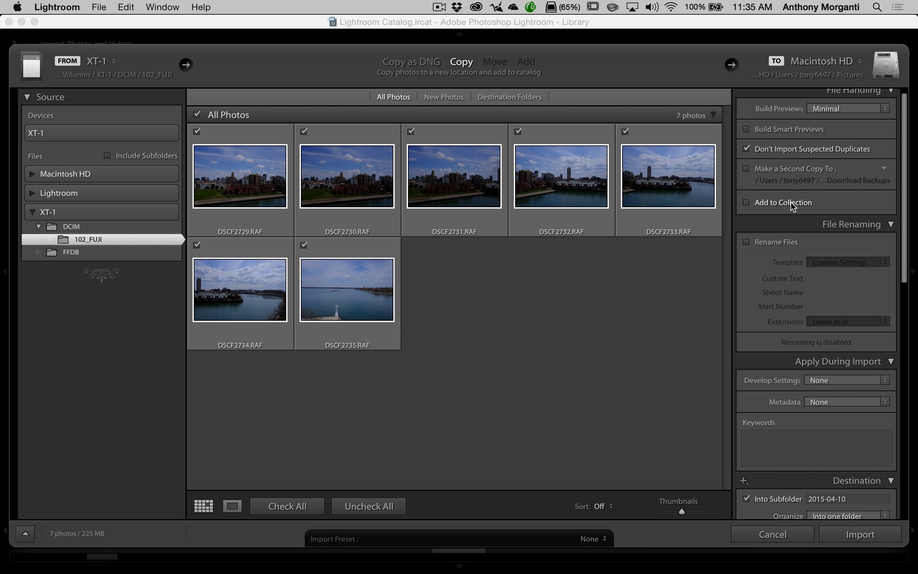
scroll(793, 204, down, 8)
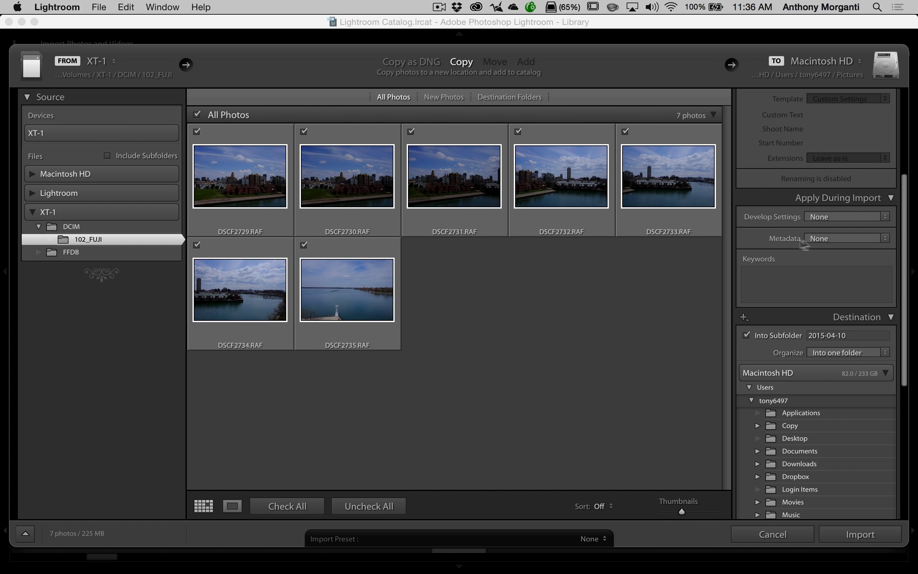
click(830, 238)
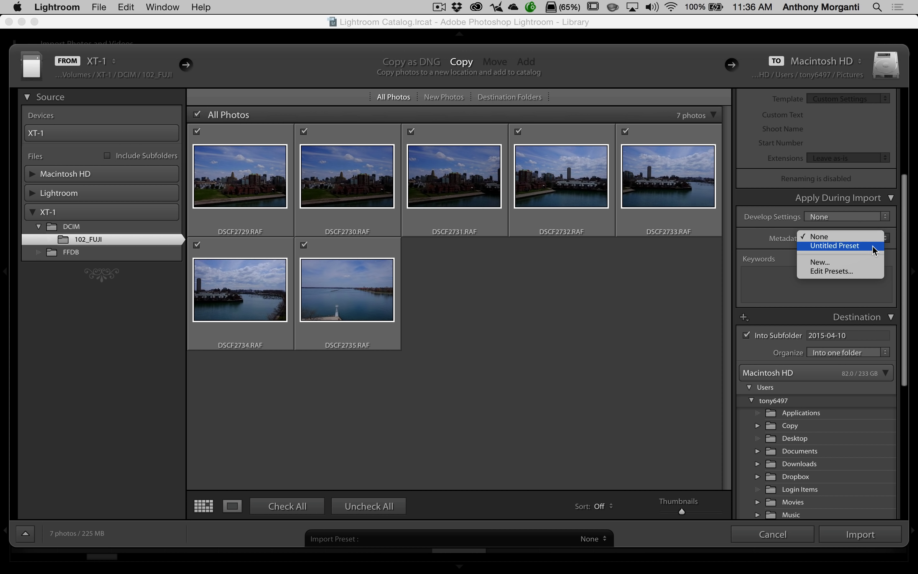
click(887, 235)
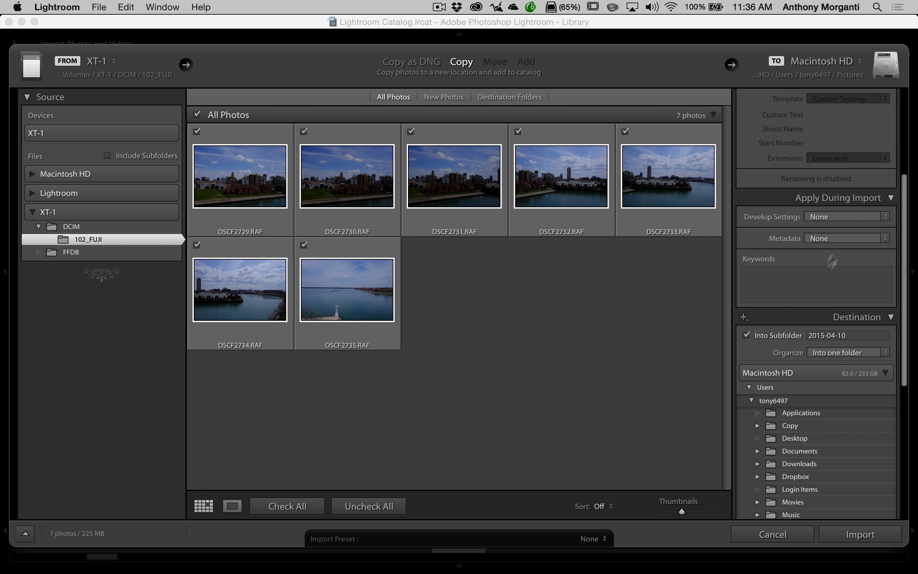
click(776, 281)
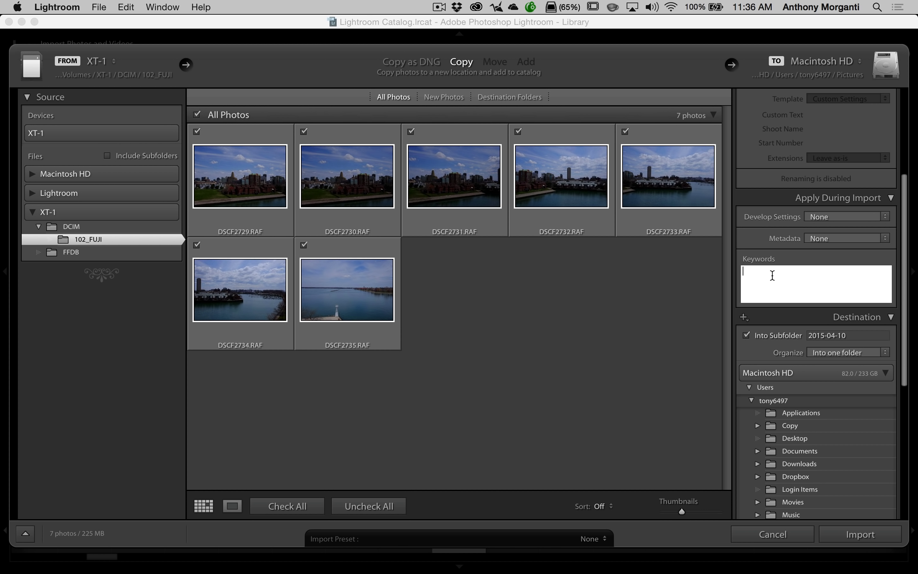
text(Cityscape)
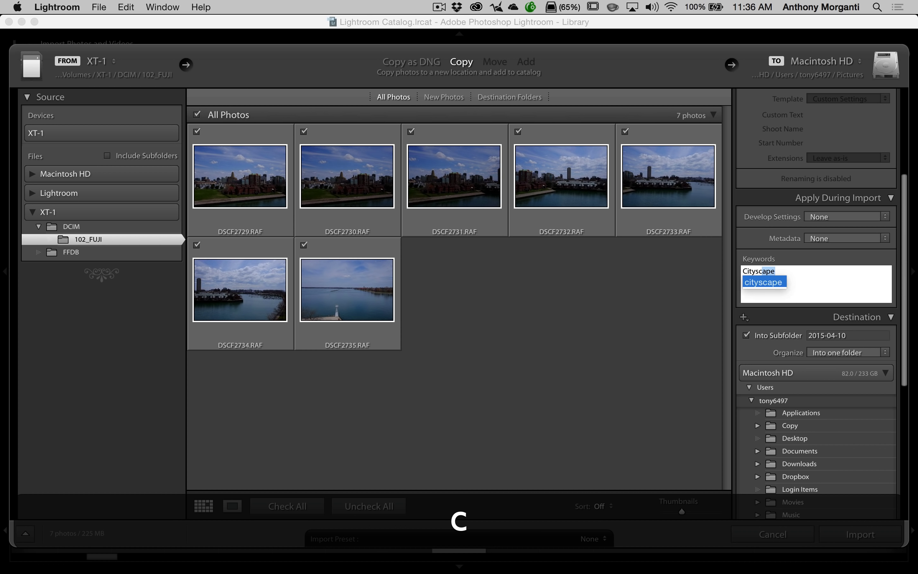
text(, )
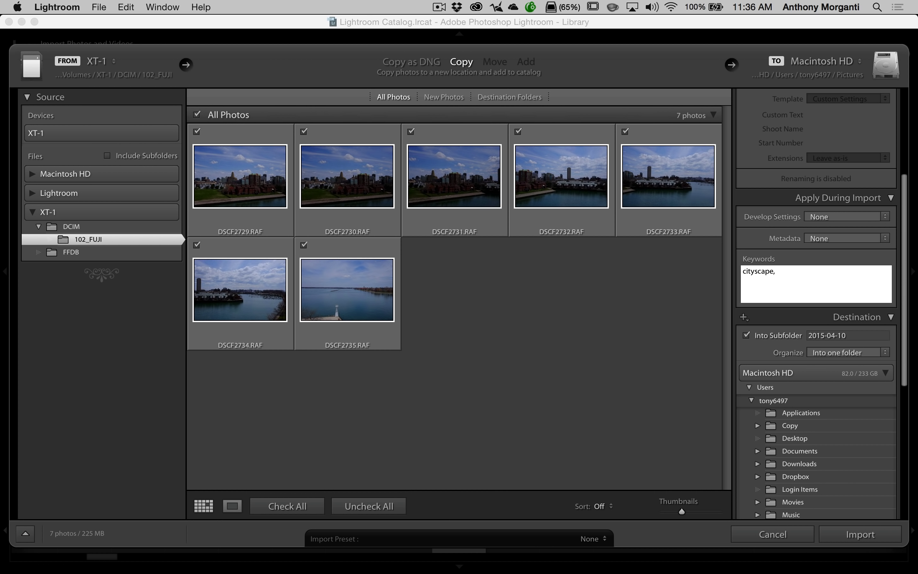
text(buffalo)
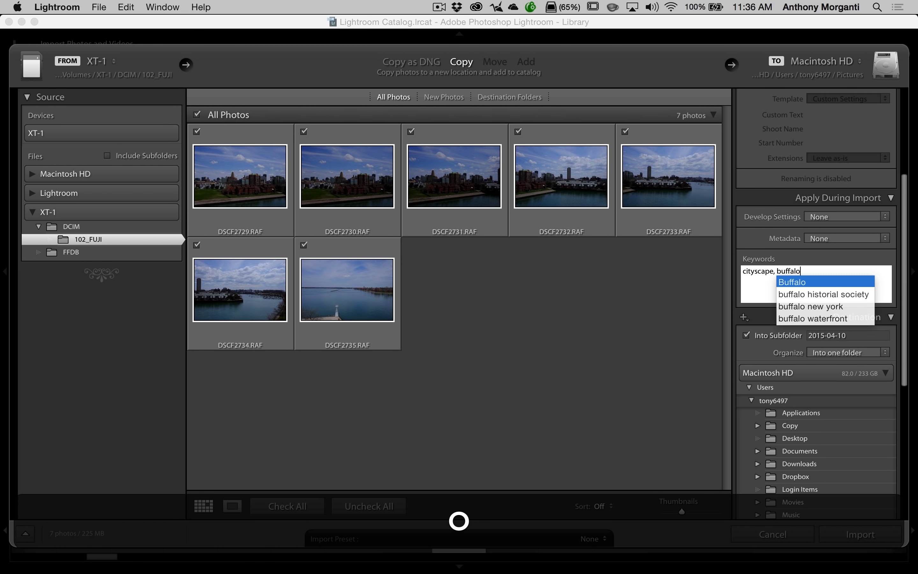
key(Return)
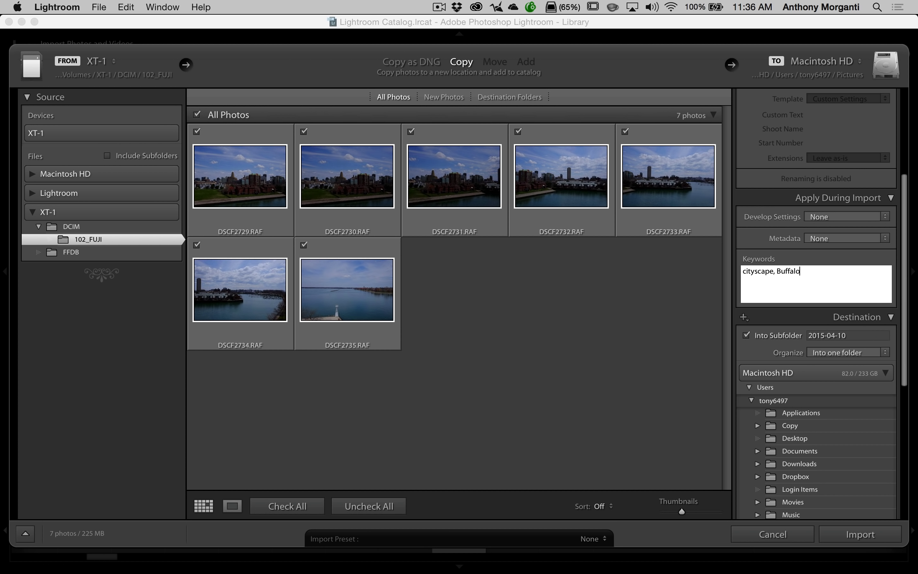
key(Return)
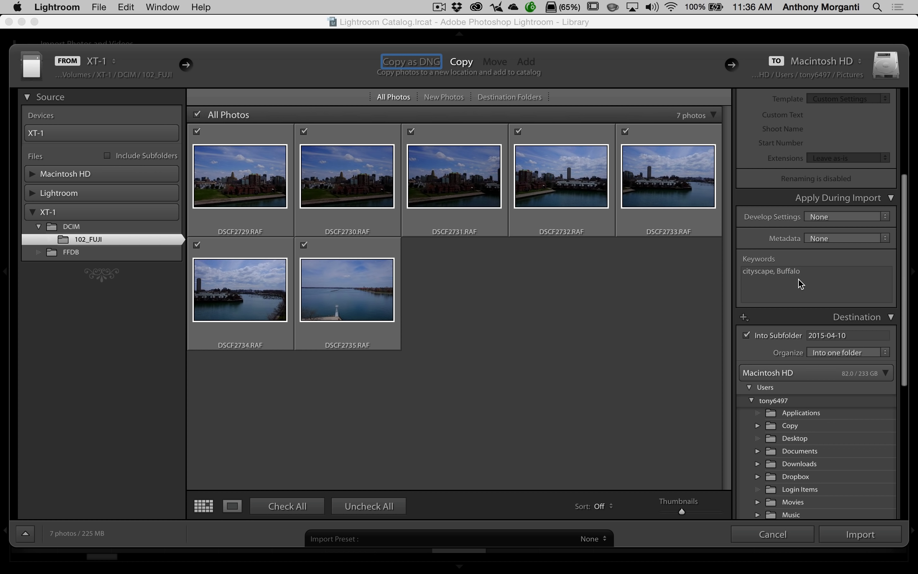
Examine the import destination options and the folder trees of the available drives.
scroll(798, 279, down, 3)
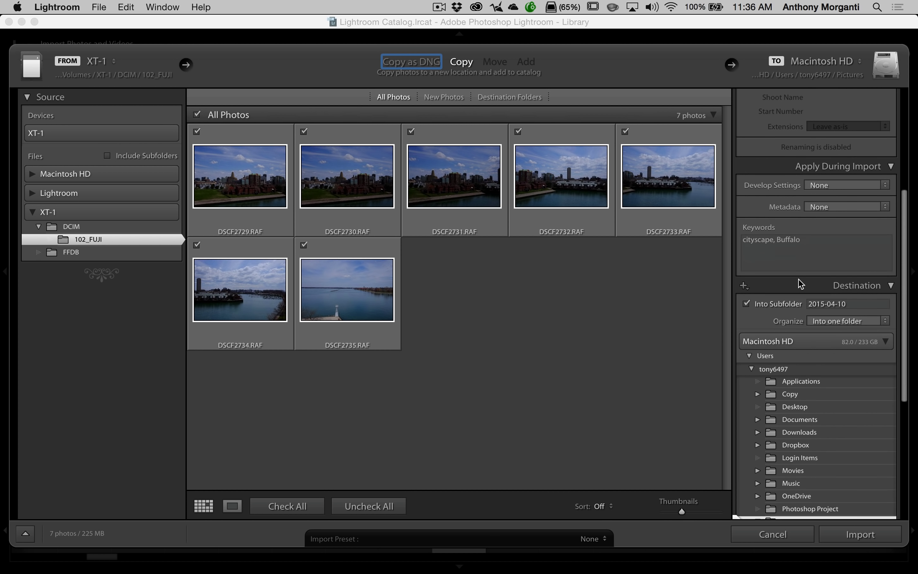
scroll(805, 241, down, 8)
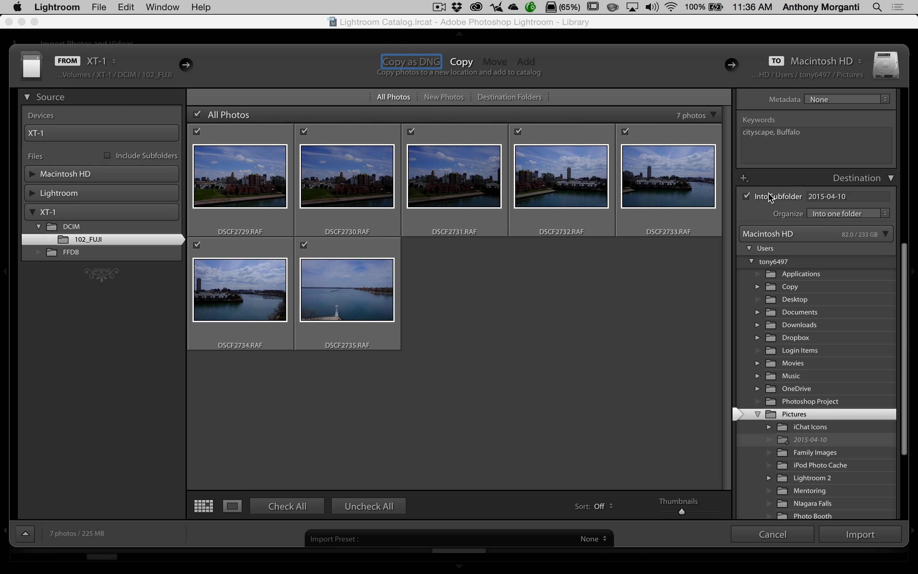
scroll(775, 205, down, 2)
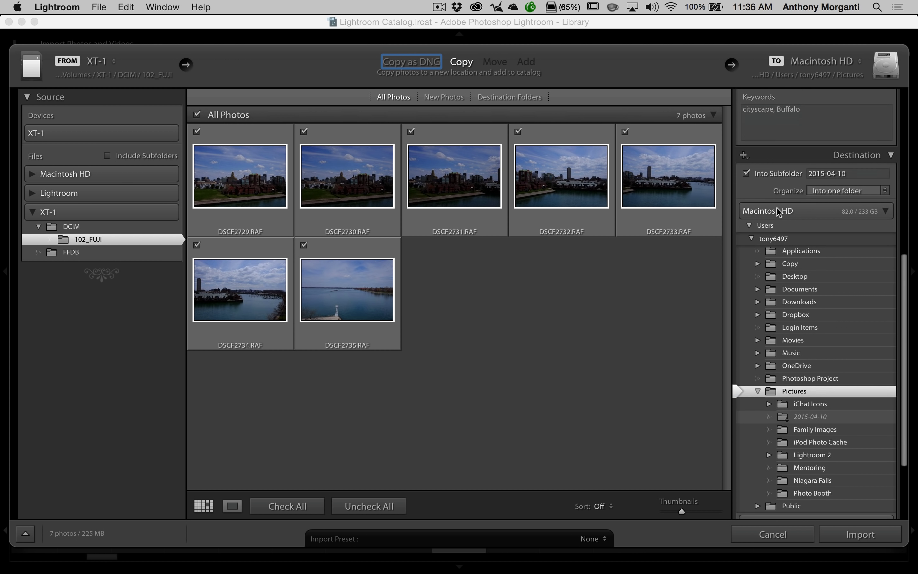
scroll(811, 335, down, 1)
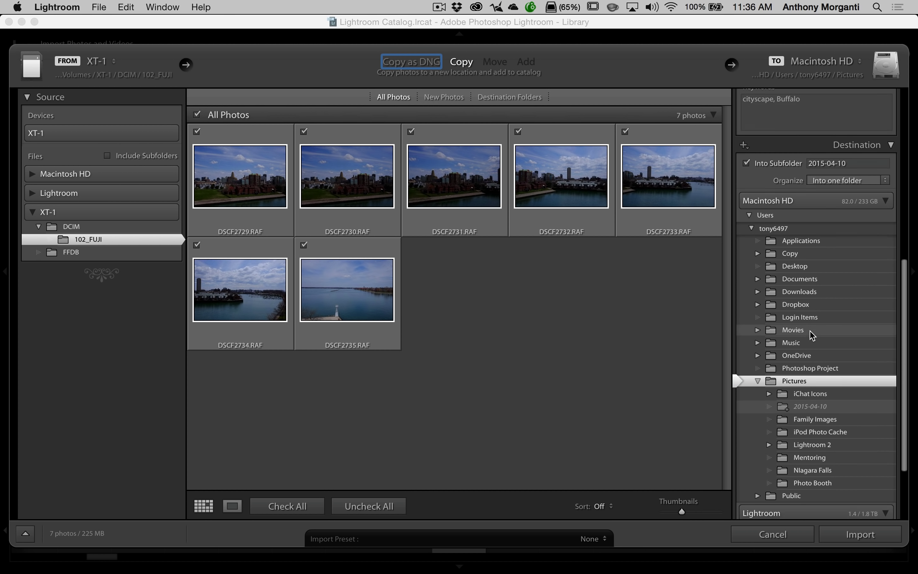
scroll(811, 334, up, 2)
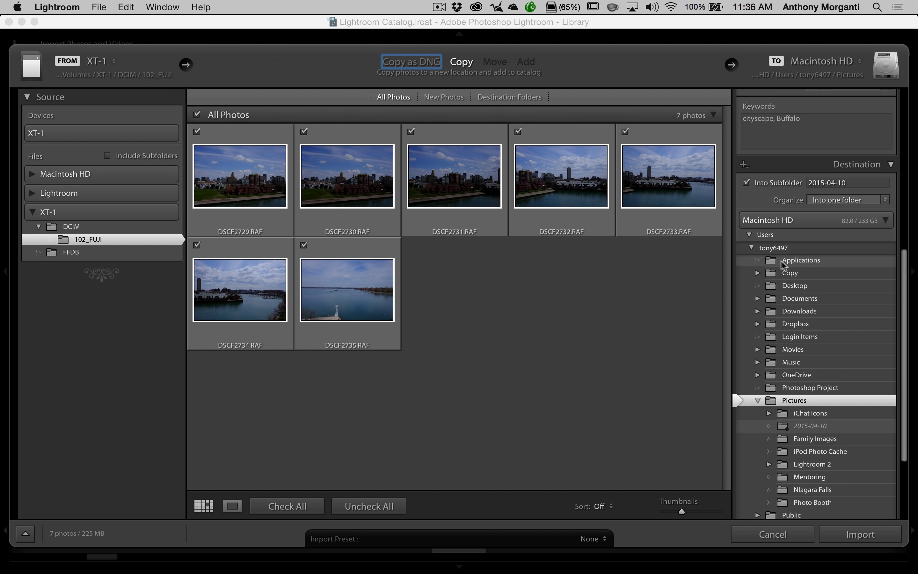
scroll(801, 289, down, 3)
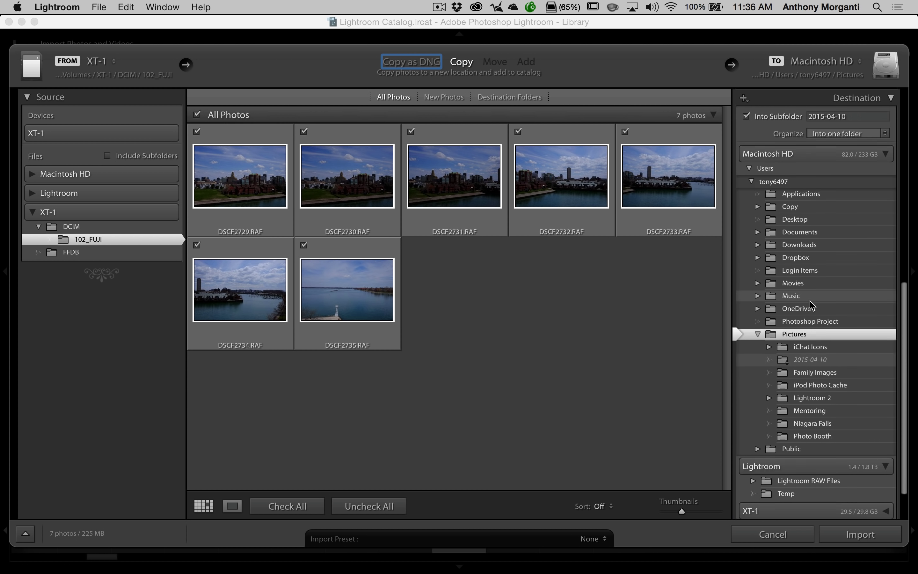
scroll(810, 301, down, 3)
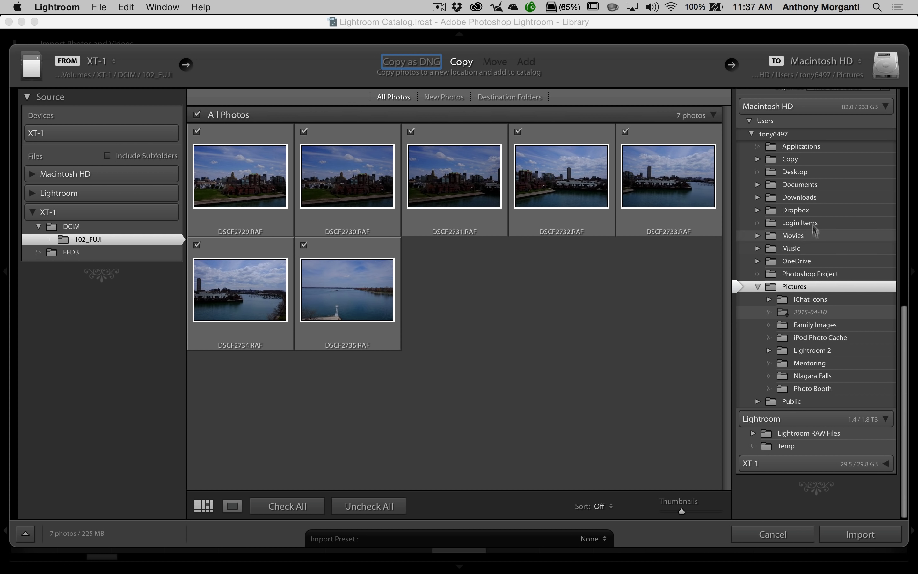
scroll(789, 216, up, 4)
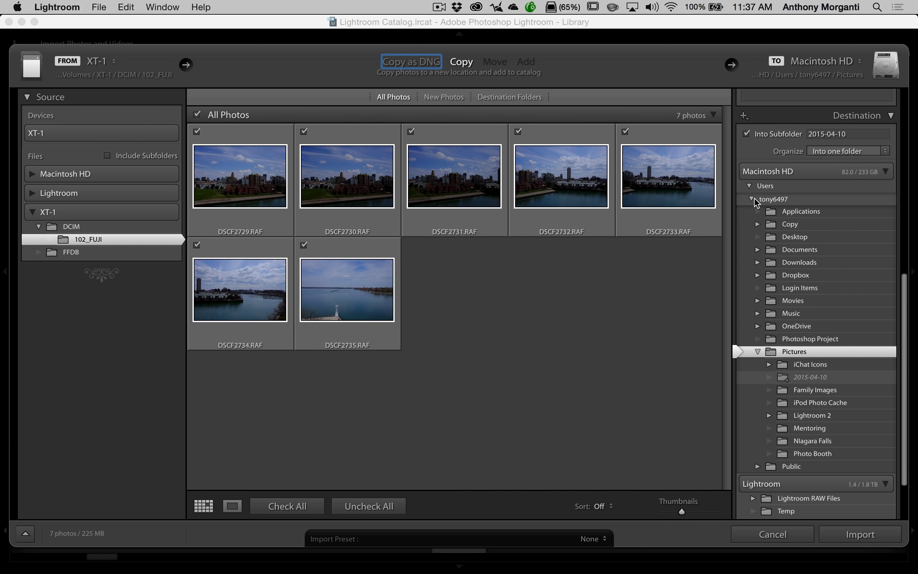
Choose the Lightroom RAW Files folder on the Lightroom drive as the import destination.
click(755, 199)
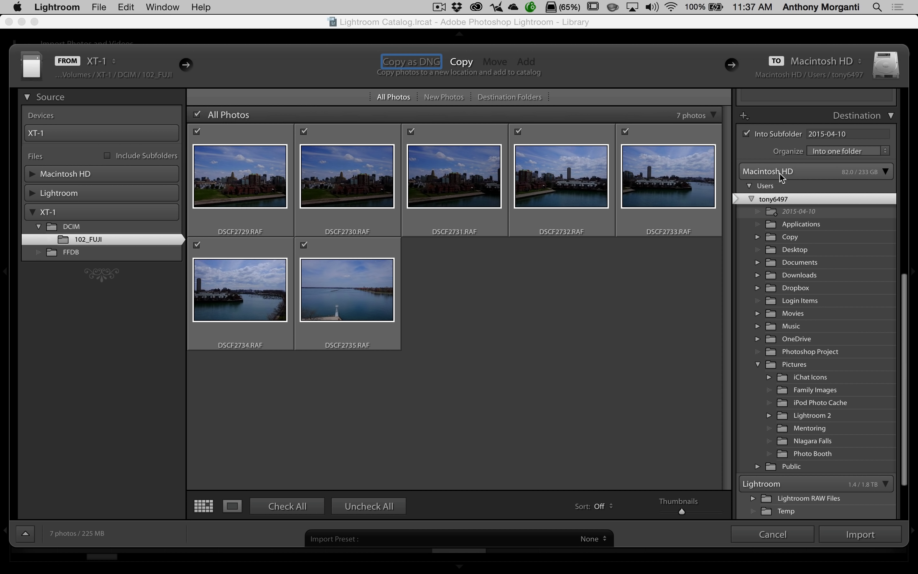
scroll(770, 265, down, 4)
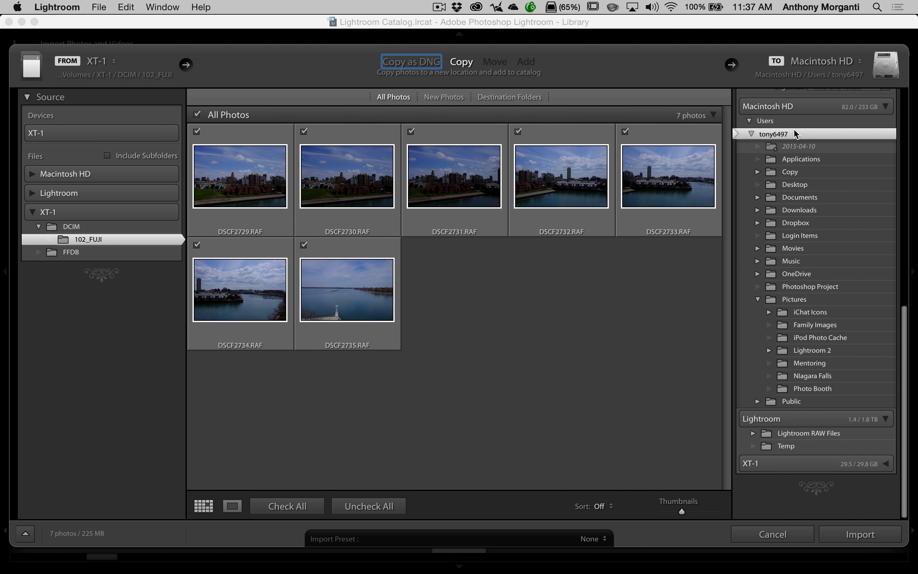
click(802, 435)
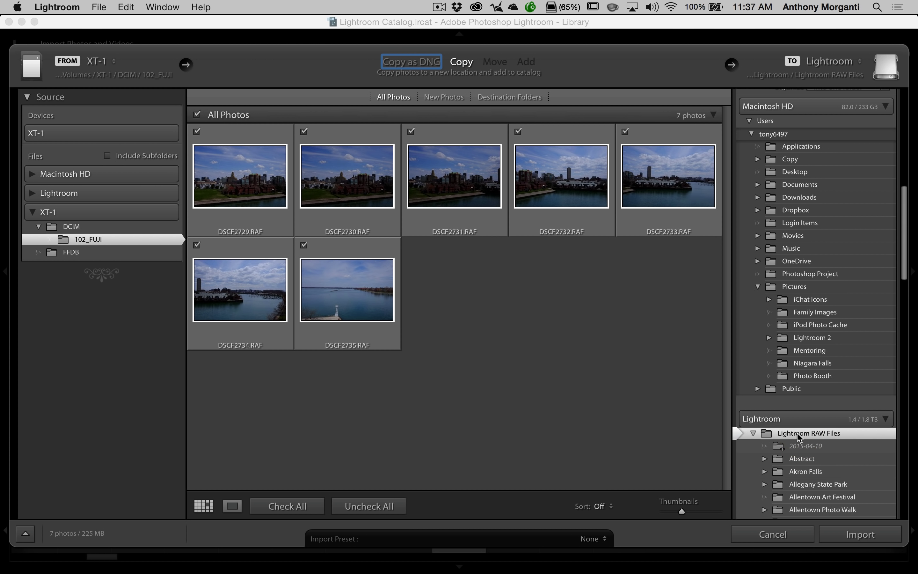
scroll(796, 437, down, 4)
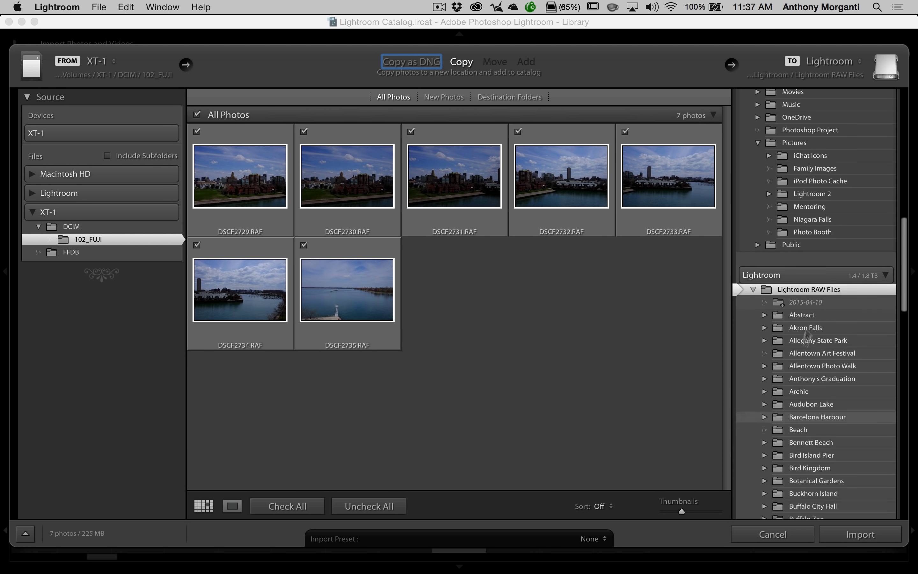
scroll(809, 478, down, 2)
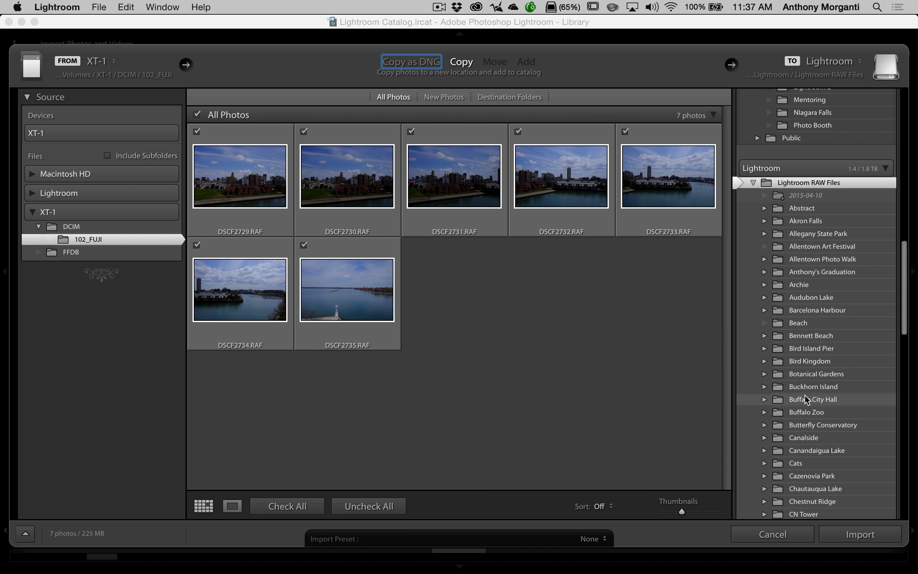
Name the destination subfolder Cityscapes and check its place within the Lightroom RAW Files folder.
scroll(804, 395, up, 5)
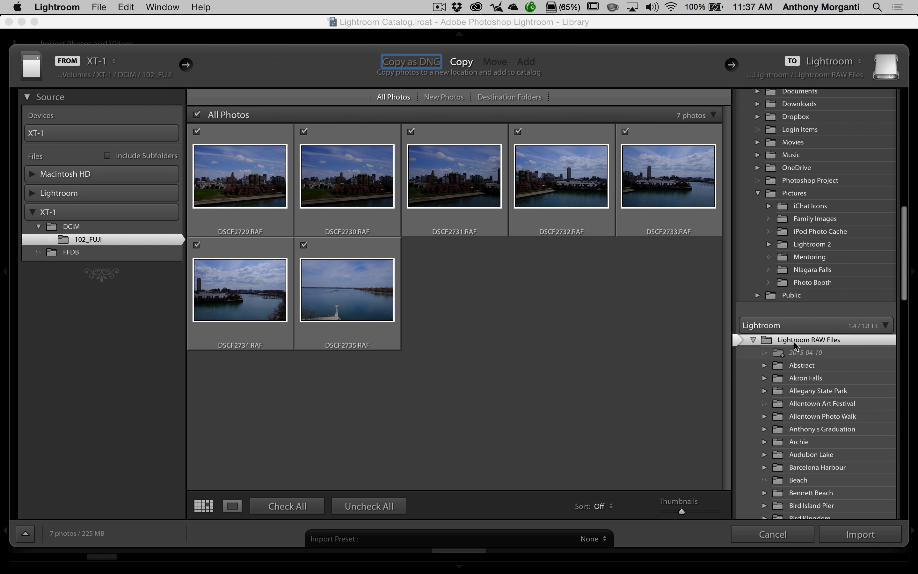
scroll(815, 336, up, 10)
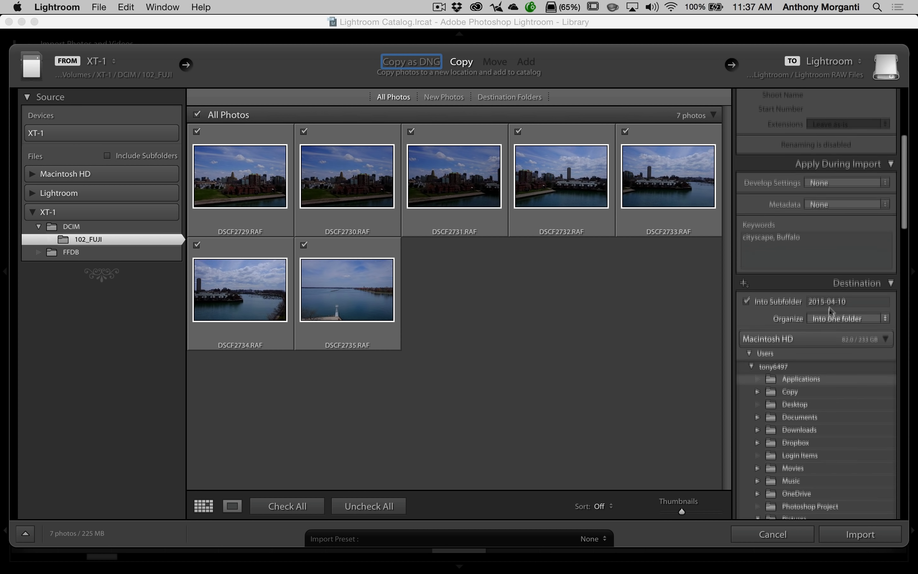
click(856, 309)
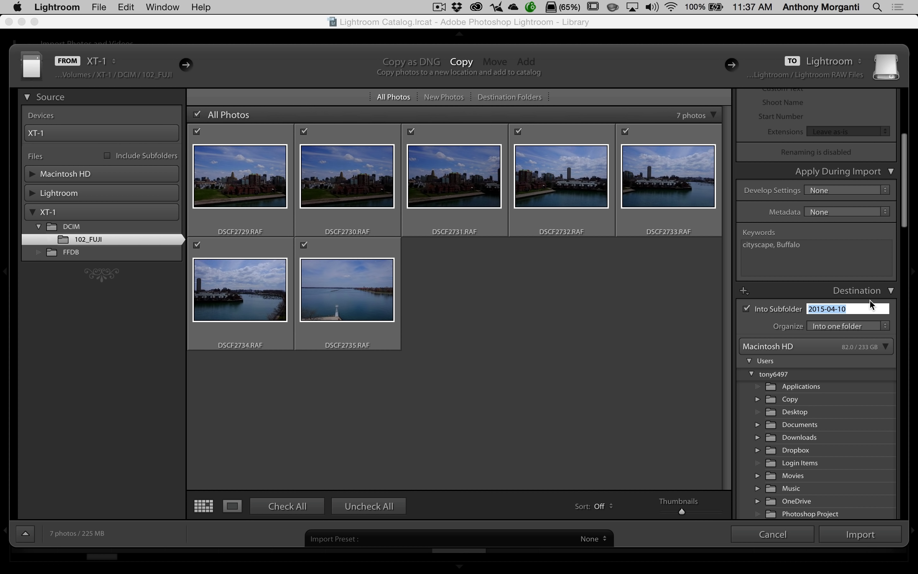
text(City)
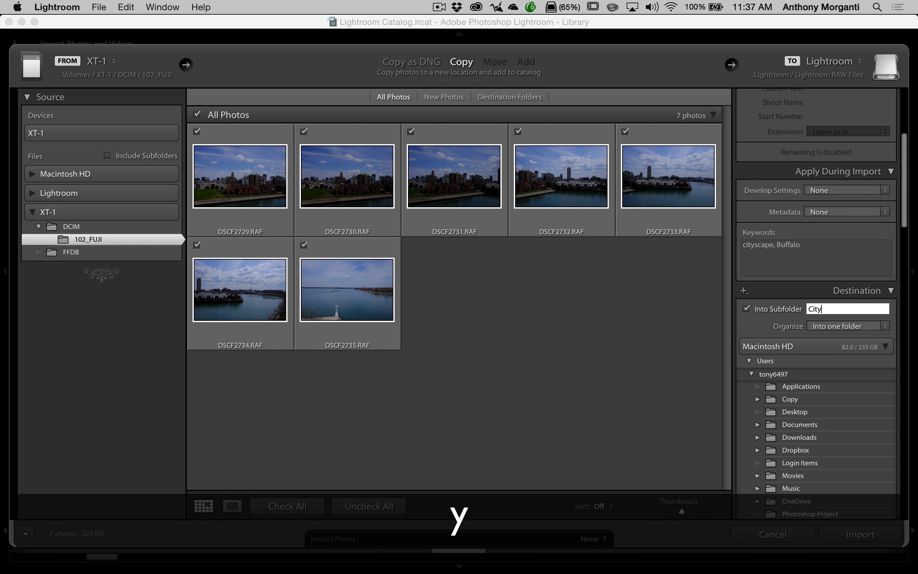
text(scapes)
scroll(854, 330, down, 15)
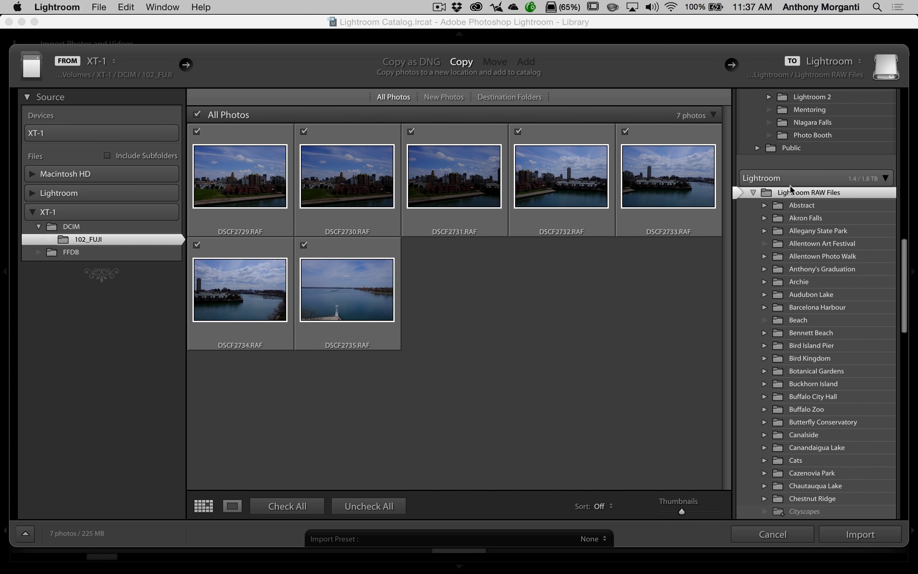
scroll(840, 357, down, 5)
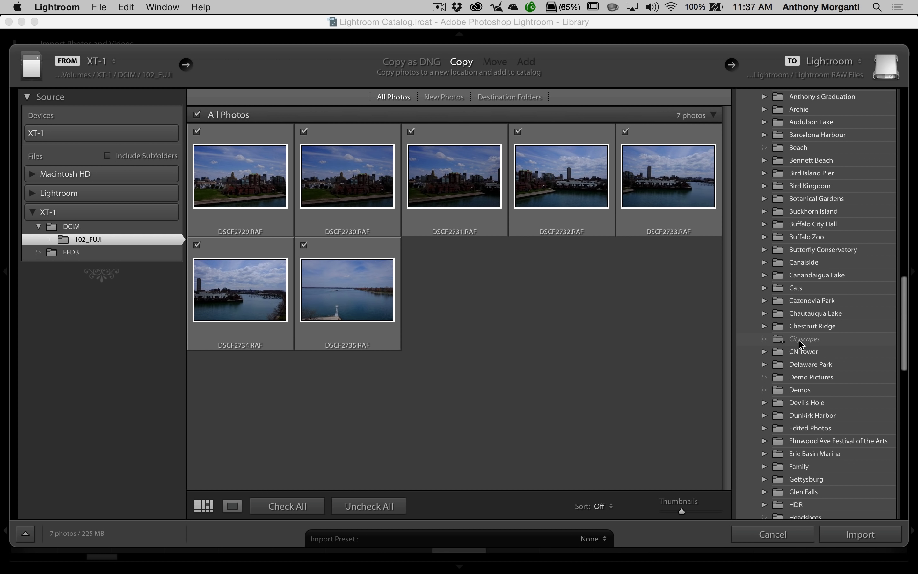
Check the Cityscapes subfolder's place within Lightroom RAW Files and import all the checked photos from the camera card.
scroll(804, 334, up, 10)
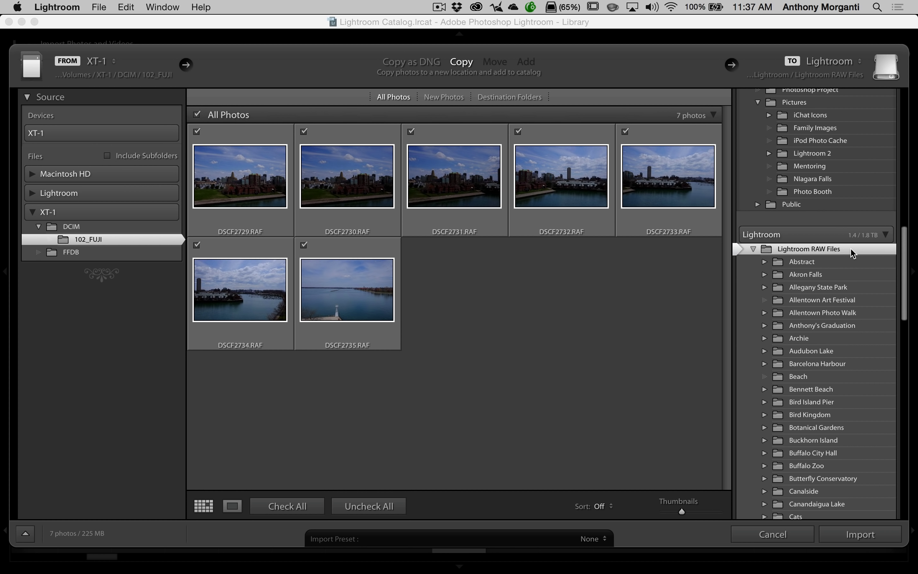
scroll(812, 326, down, 8)
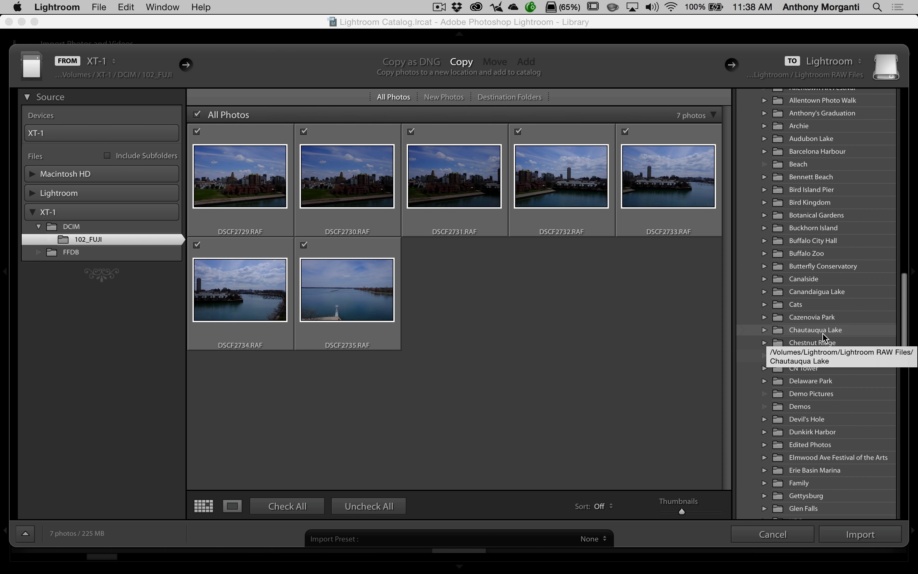
scroll(820, 261, up, 6)
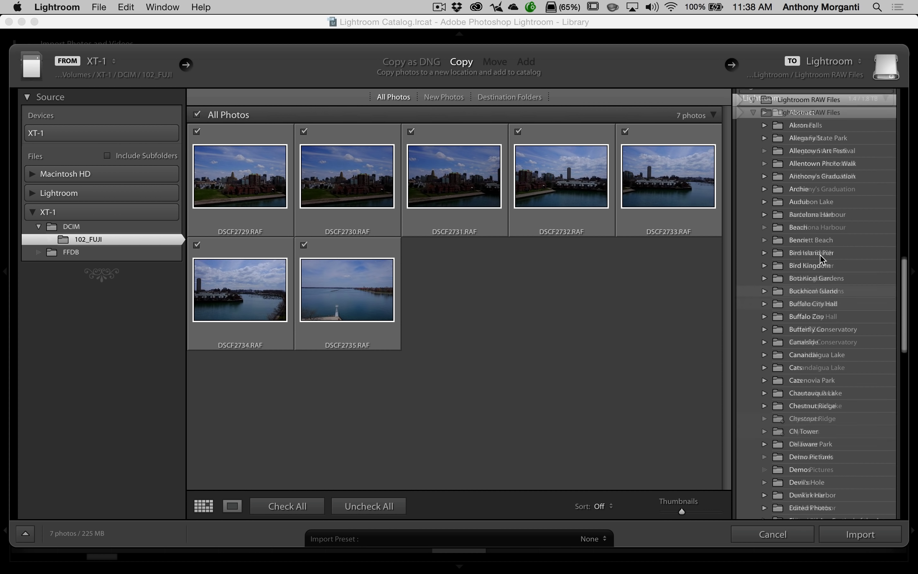
scroll(819, 152, up, 4)
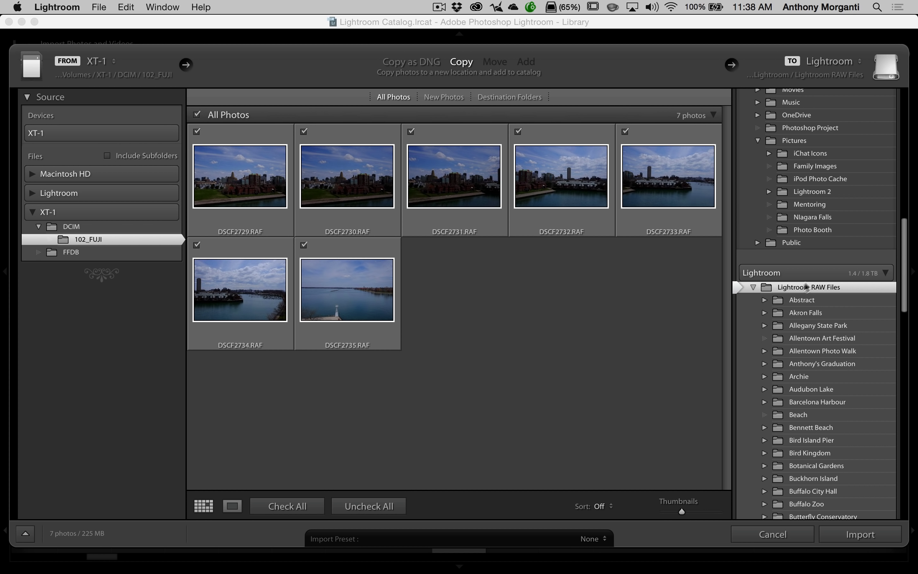
scroll(813, 301, down, 12)
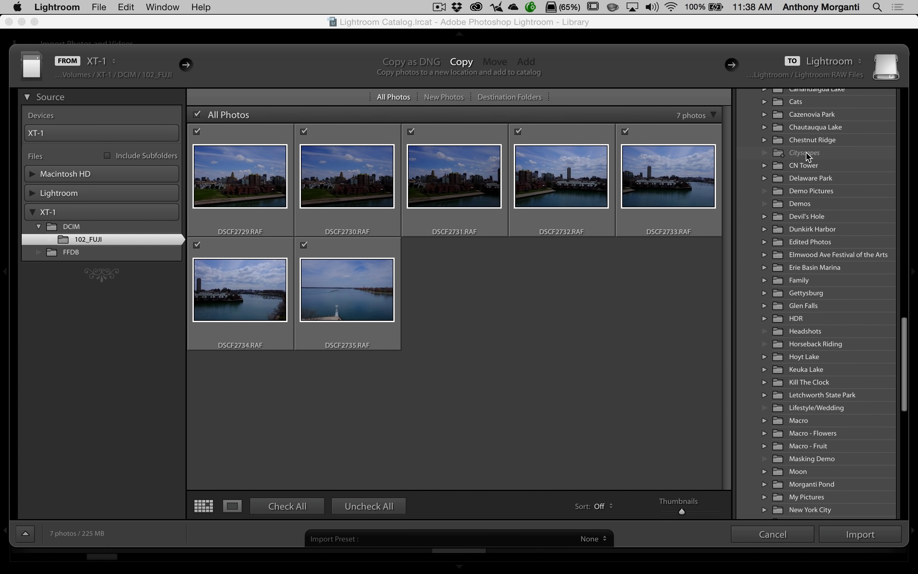
scroll(815, 331, up, 1)
click(856, 535)
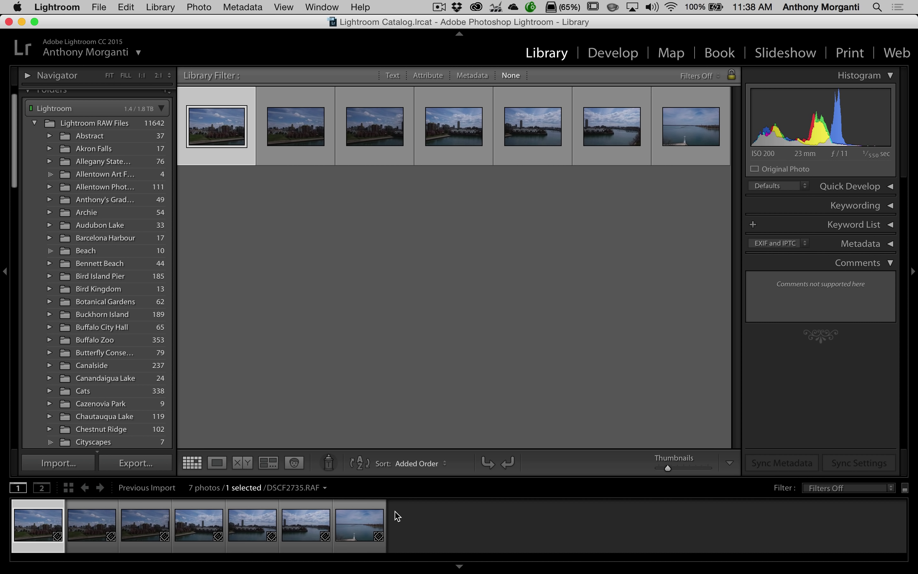
Step through the first few imported photos in the Library grid and return to the first one.
key(Right)
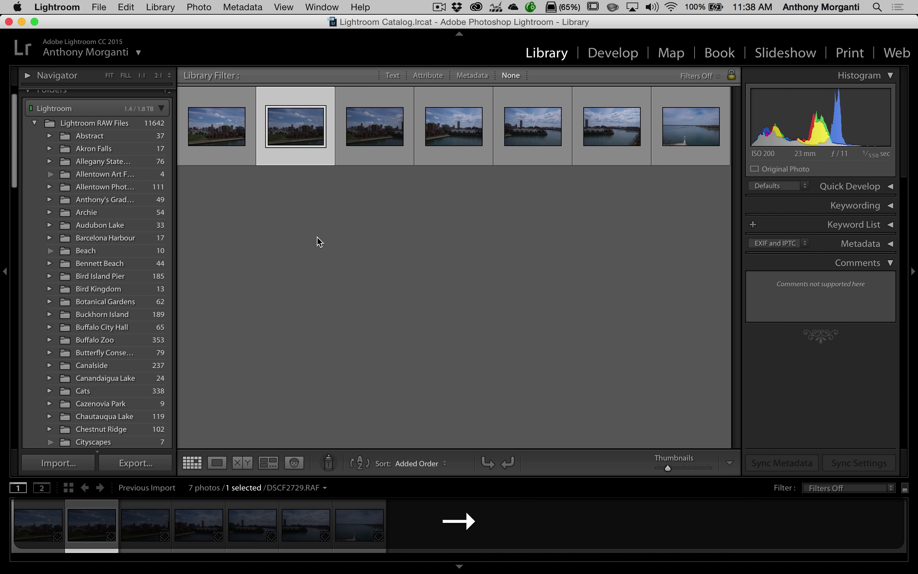
key(Left)
key(Right)
key(Right)
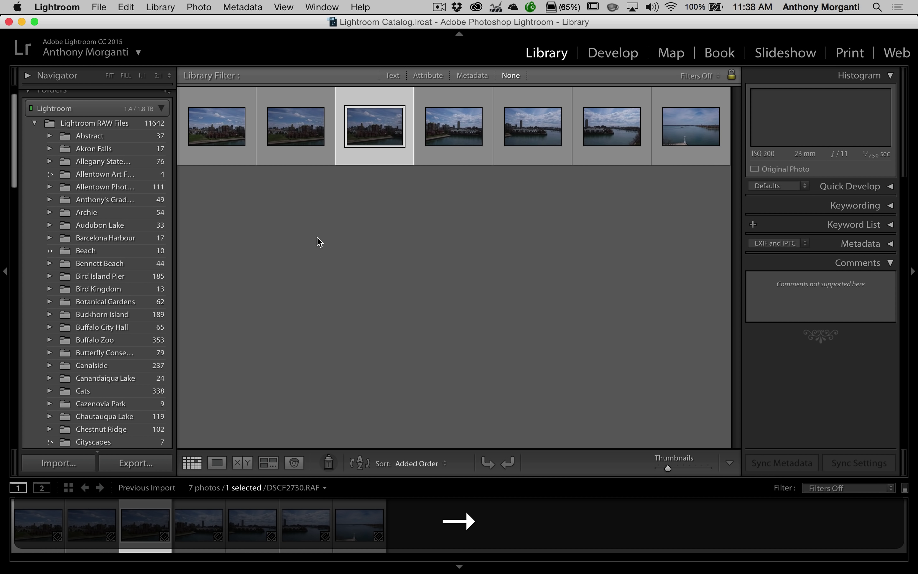
key(Left)
key(Left)
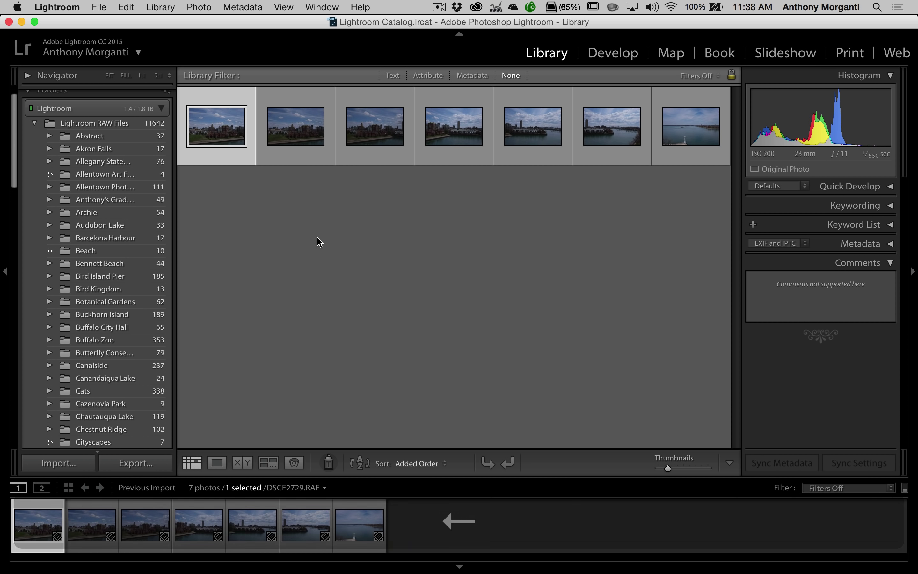
Switch to the Develop module and enlarge the photo by hiding the presets side, the filmstrip and the module picker.
click(612, 53)
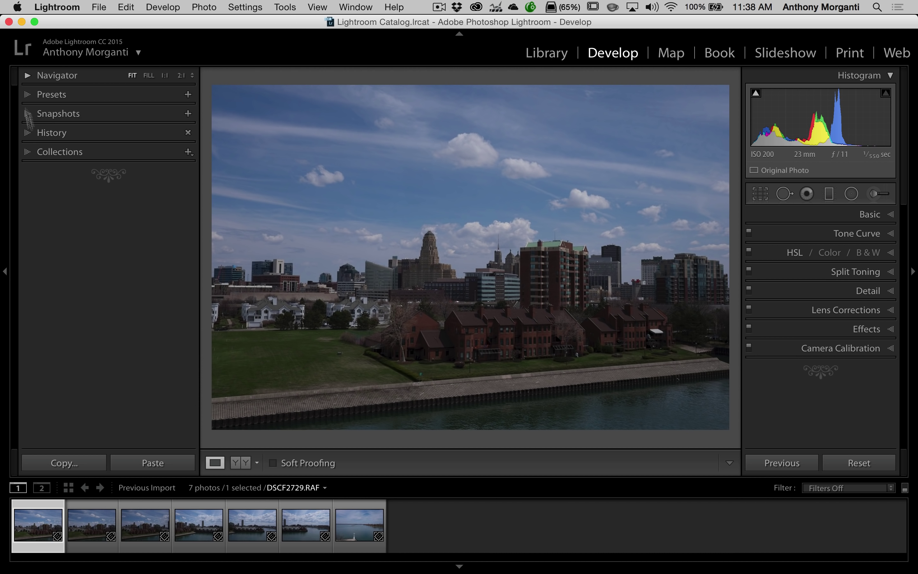
click(5, 271)
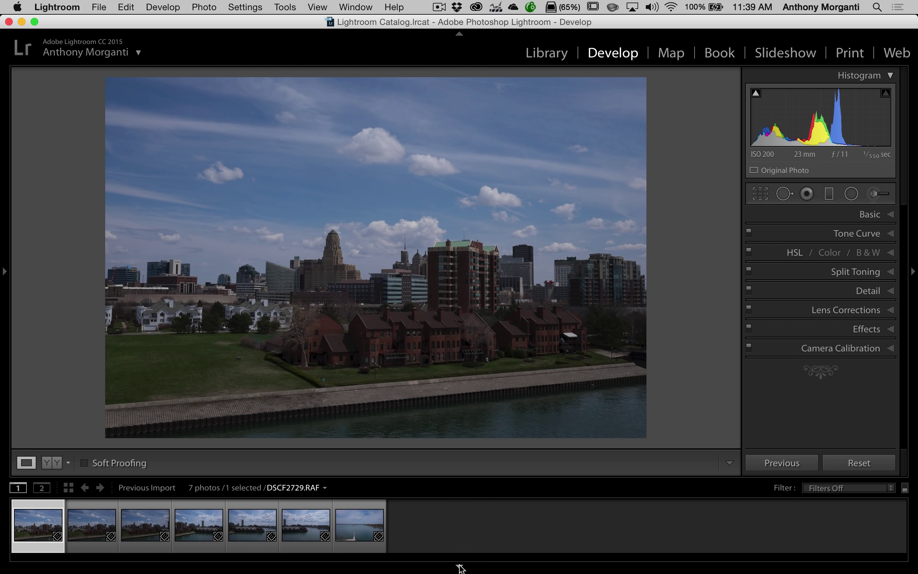
click(460, 566)
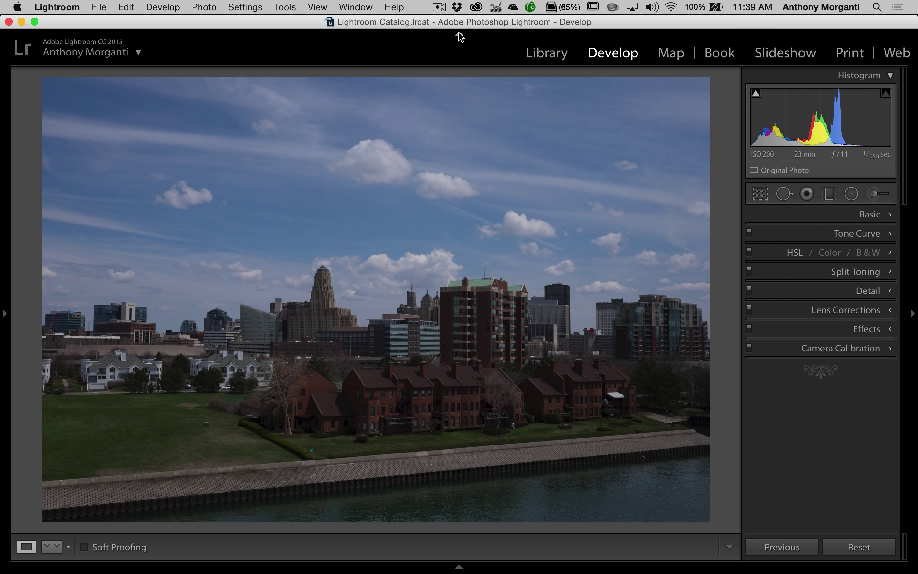
click(459, 34)
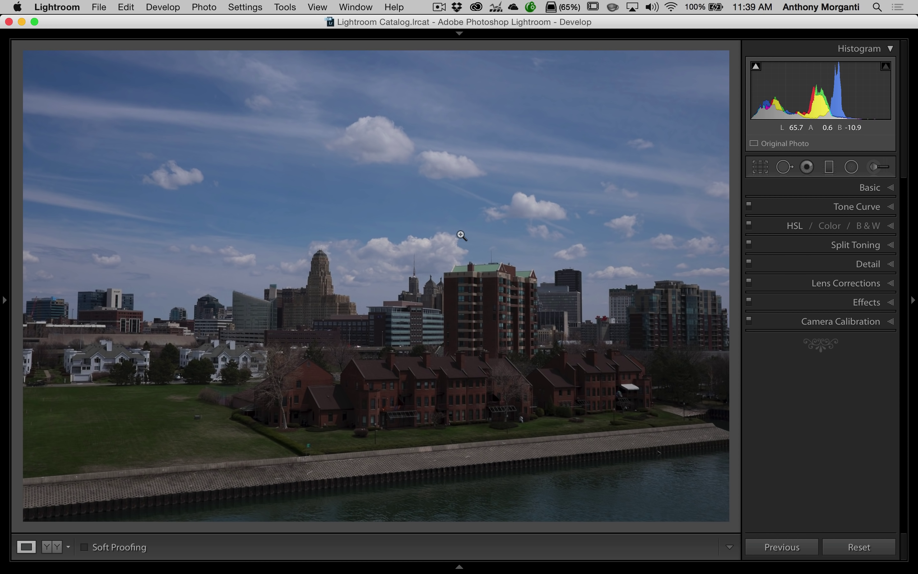
Compare the imported photos at full view, settle on DSCF2732.RAF and open its Basic adjustments.
key(Right)
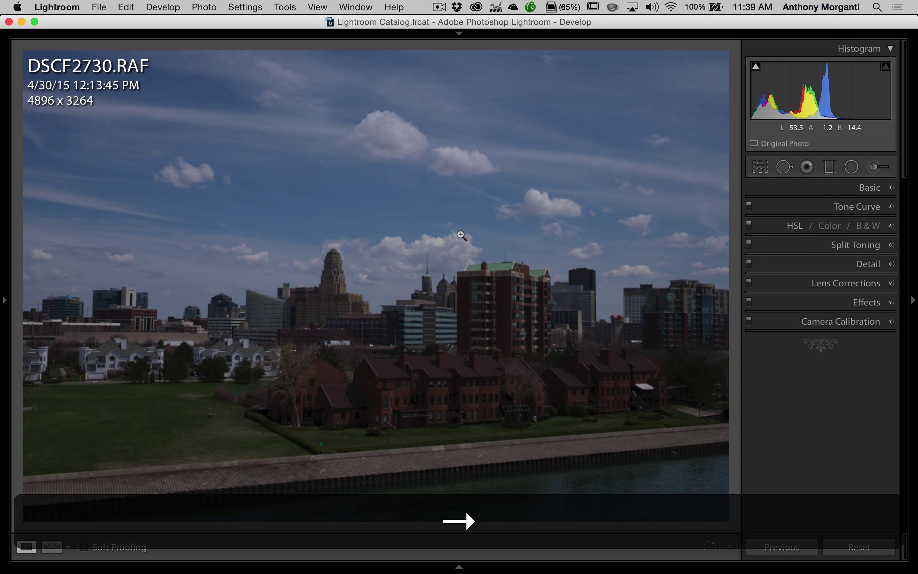
key(Right)
key(Right)
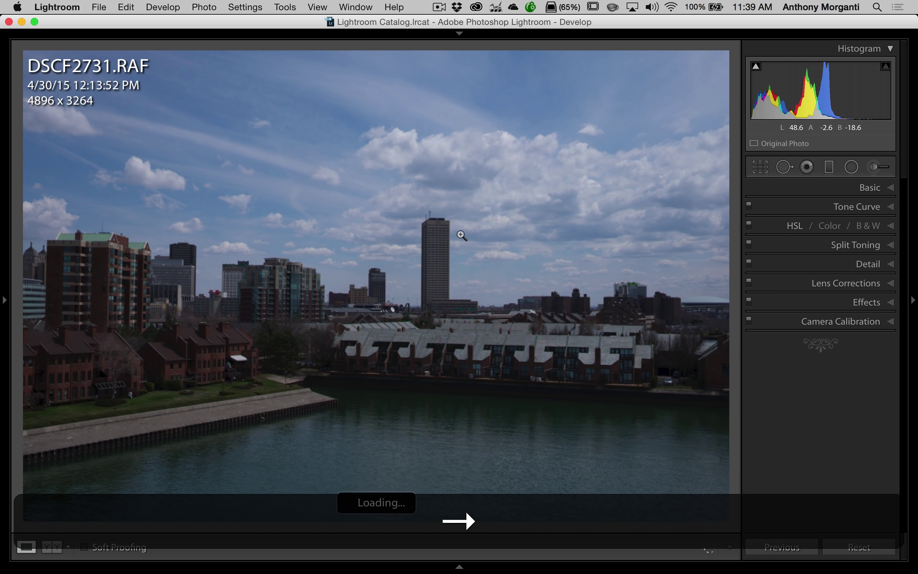
key(Right)
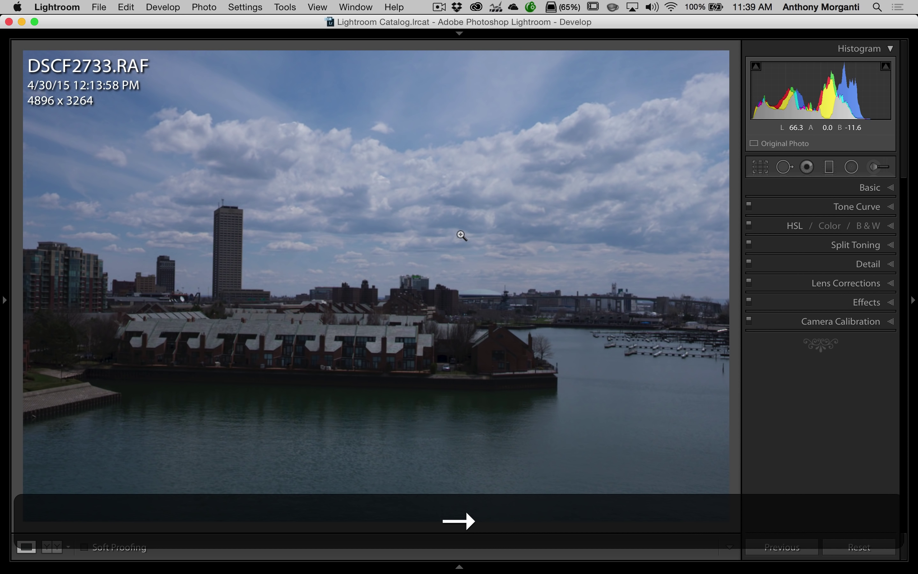
key(Right)
key(Right)
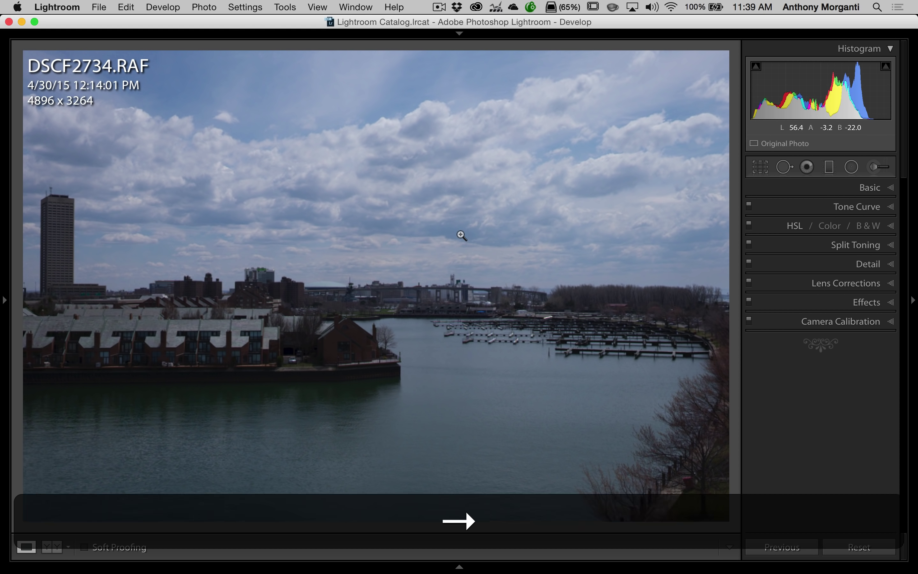
key(Left)
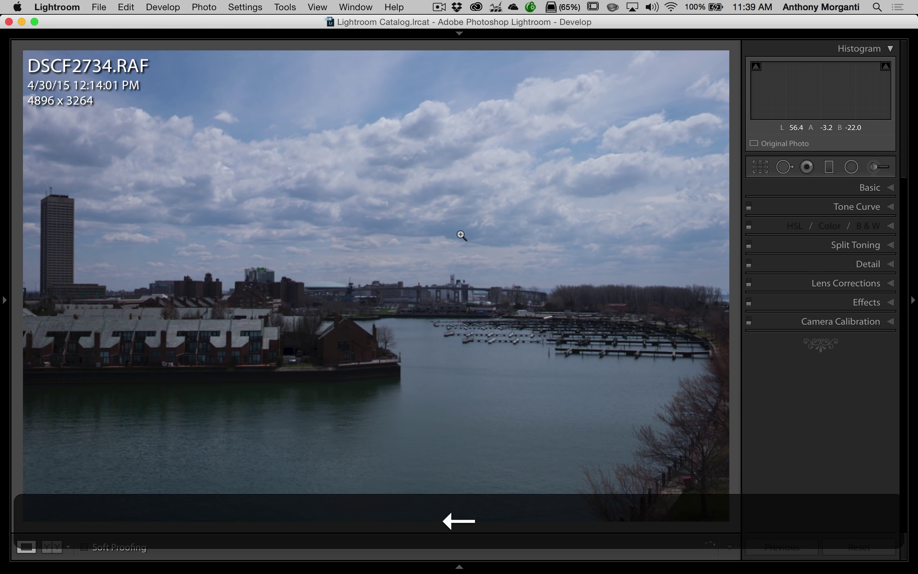
key(Left)
key(Left)
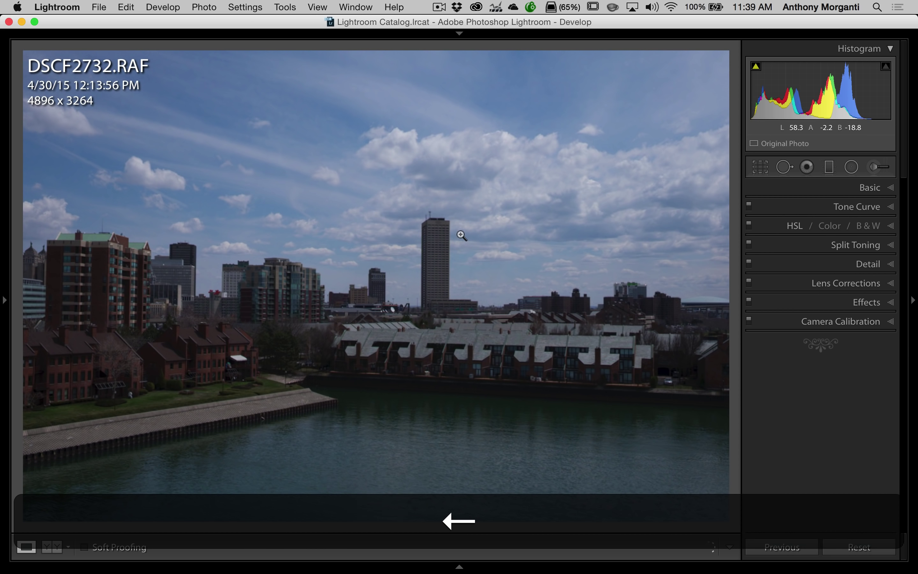
key(Left)
key(Right)
key(Left)
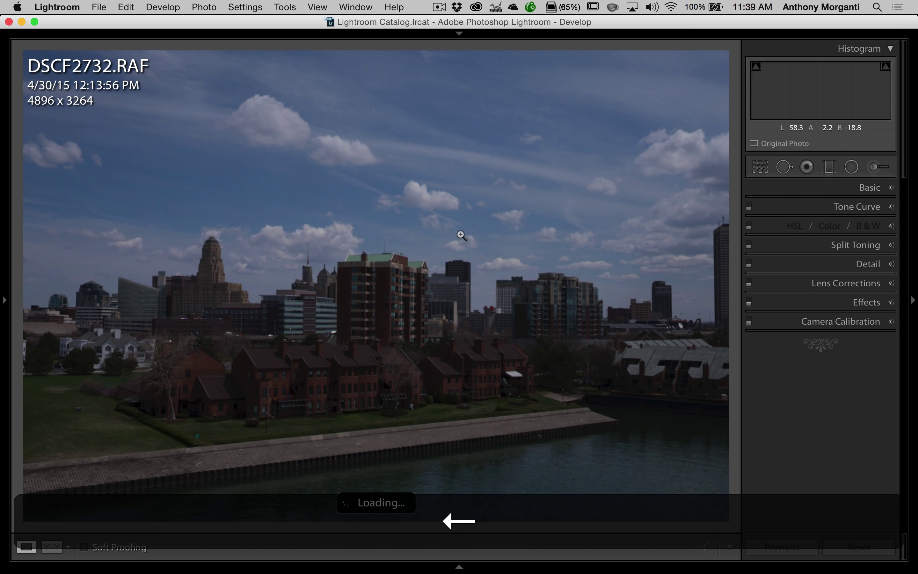
key(Left)
key(Right)
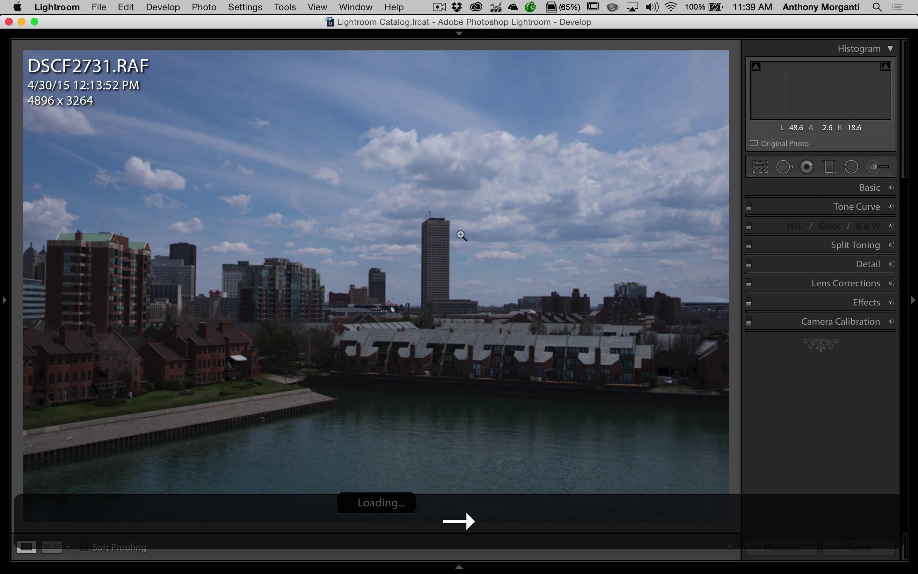
key(Right)
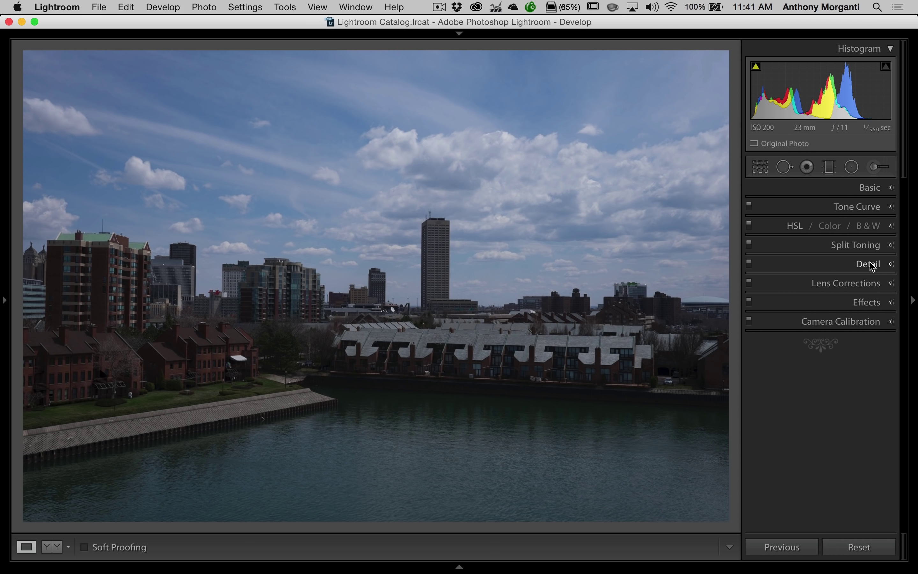
click(889, 189)
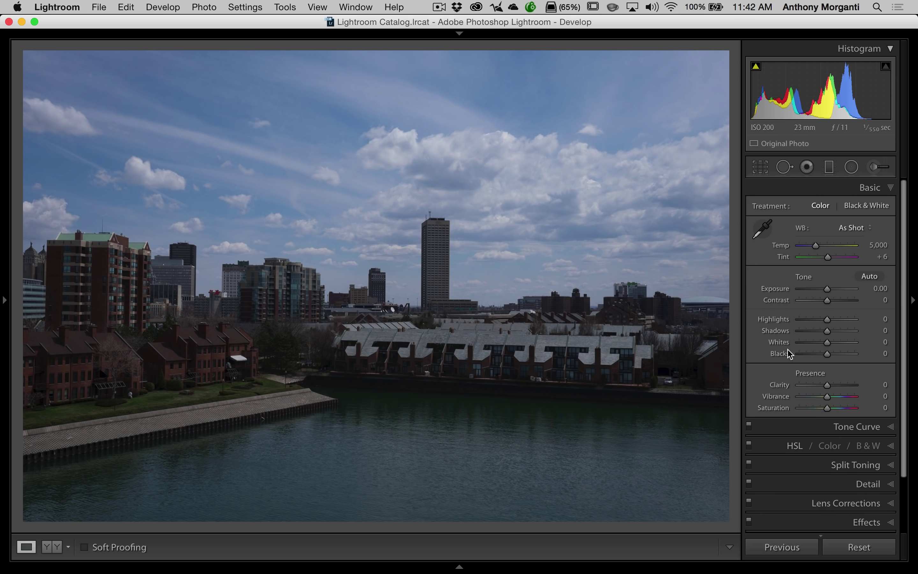
Apply automatic tone to the photo and open its edit history.
click(870, 278)
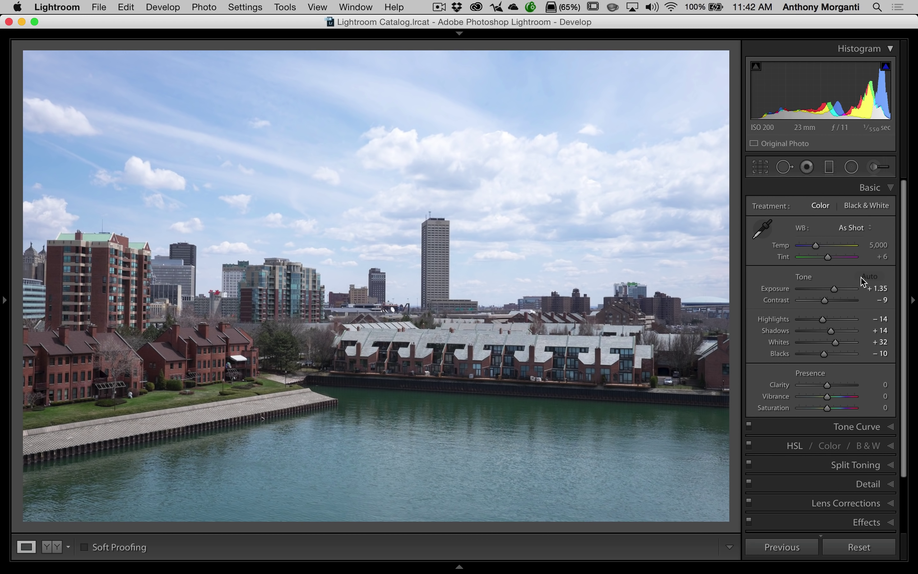
scroll(860, 280, down, 1)
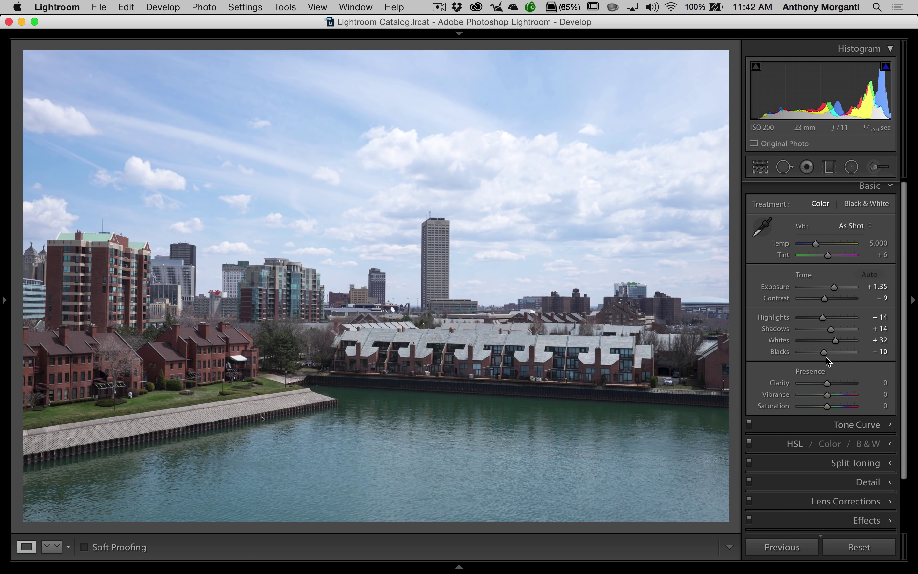
click(6, 300)
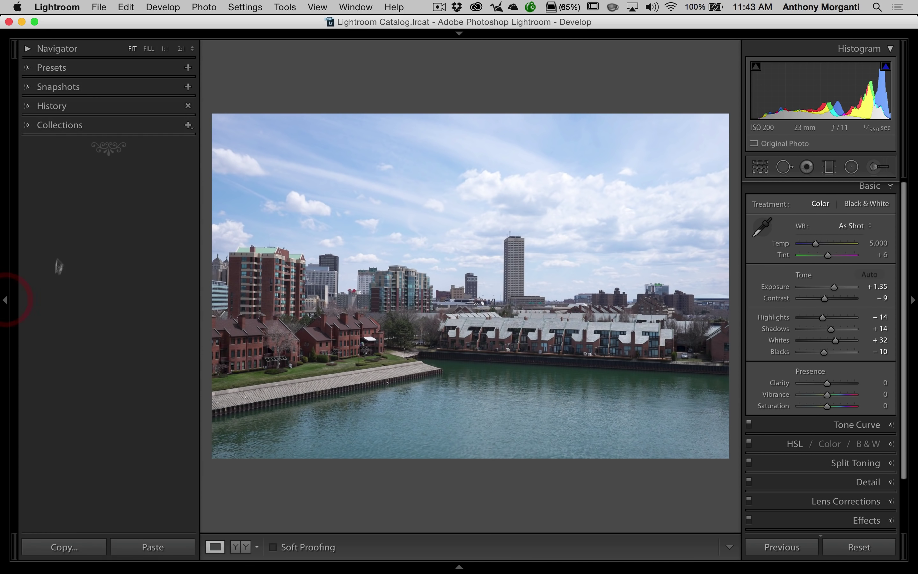
click(31, 107)
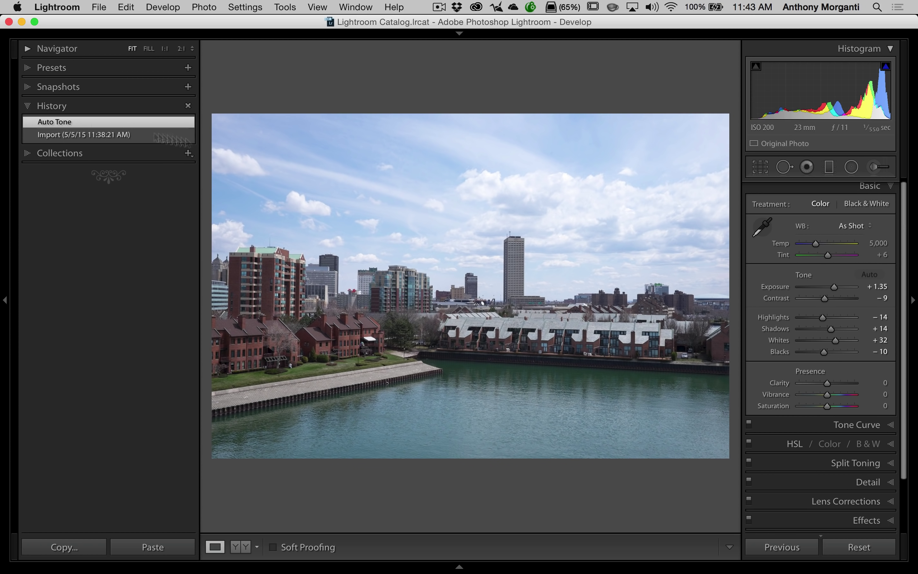
Set Contrast to +49, Whites to -37, Shadows to +88 and Highlights to -65.
drag(825, 298, 840, 298)
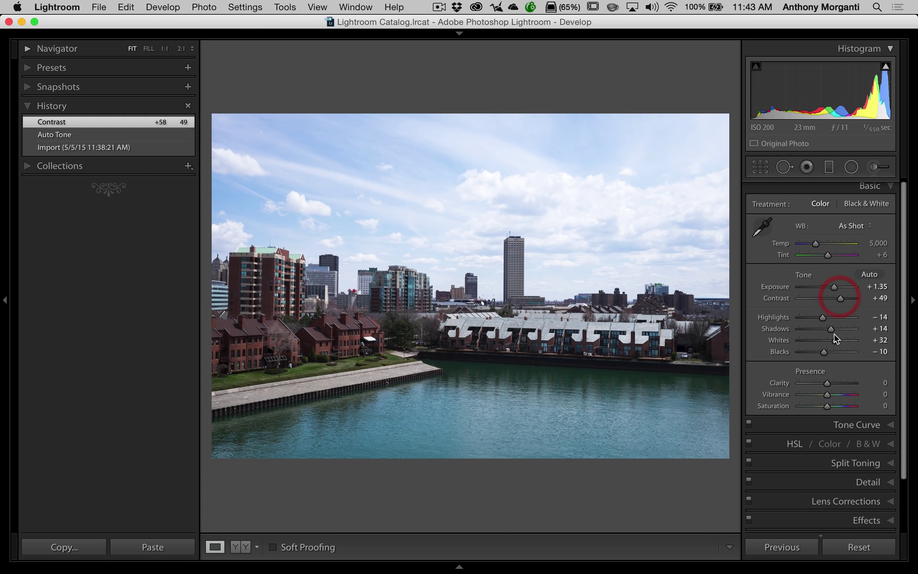
drag(836, 340, 808, 318)
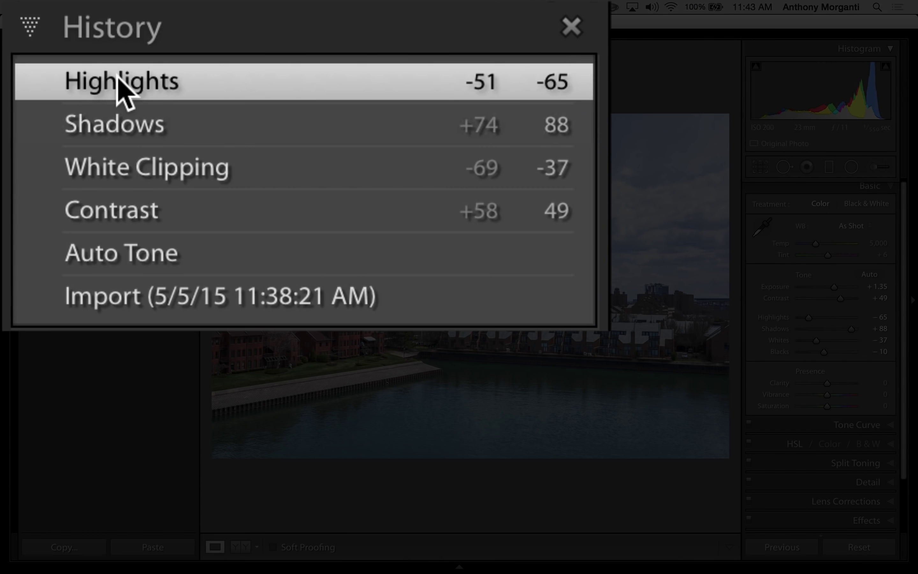
Step back through the edit history to the photo's Import state and hide the history side again.
click(113, 123)
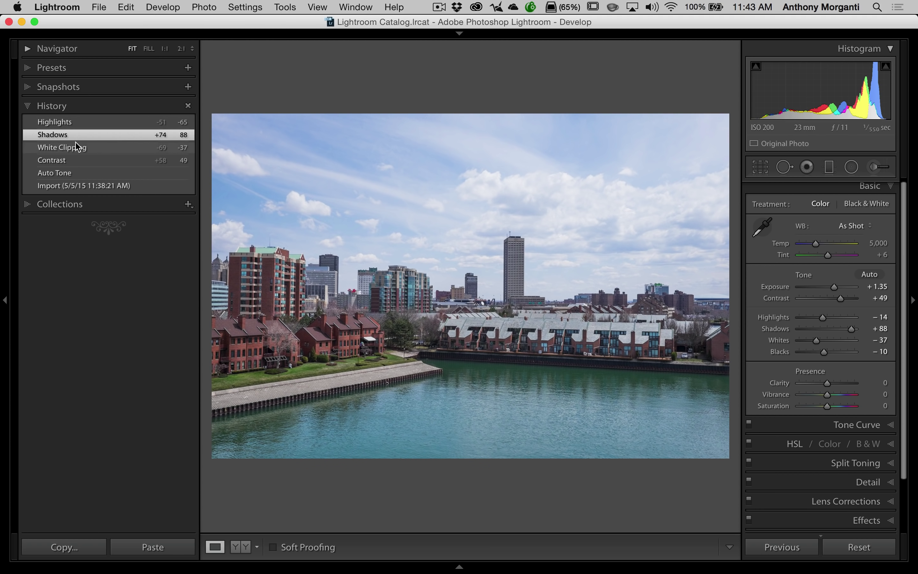
click(41, 147)
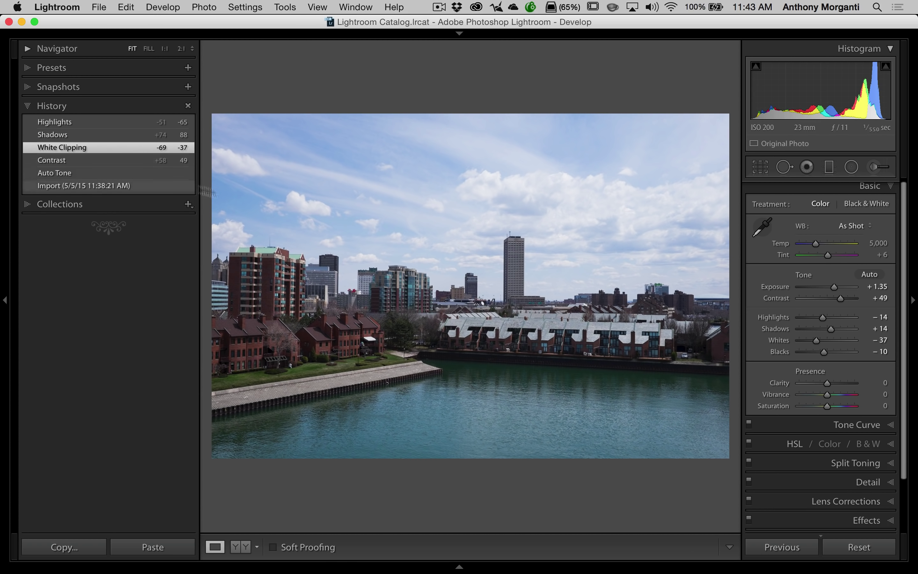
click(62, 161)
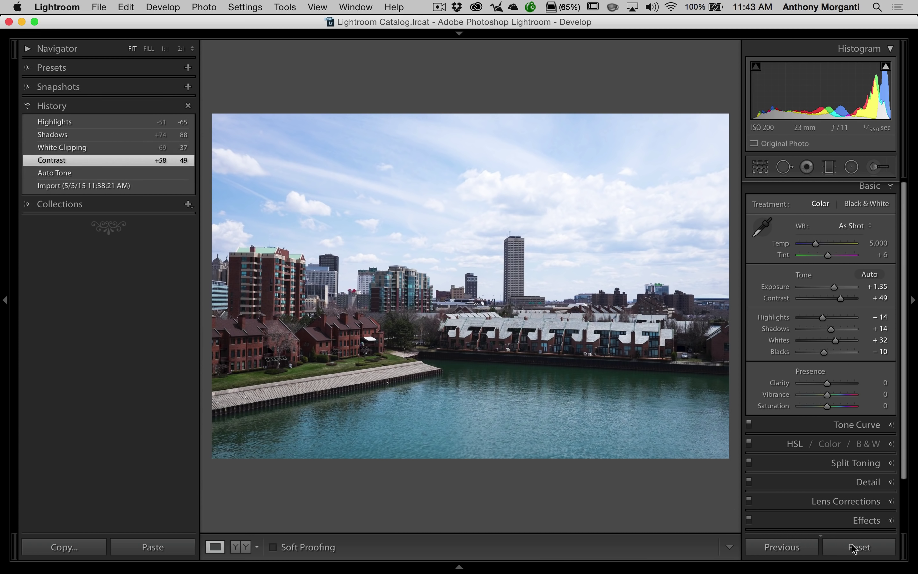
click(52, 186)
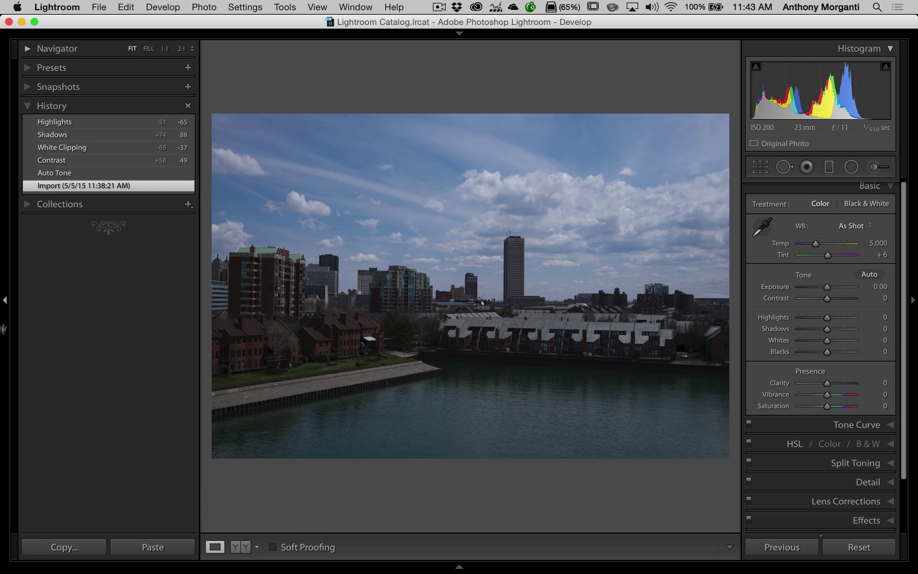
click(4, 300)
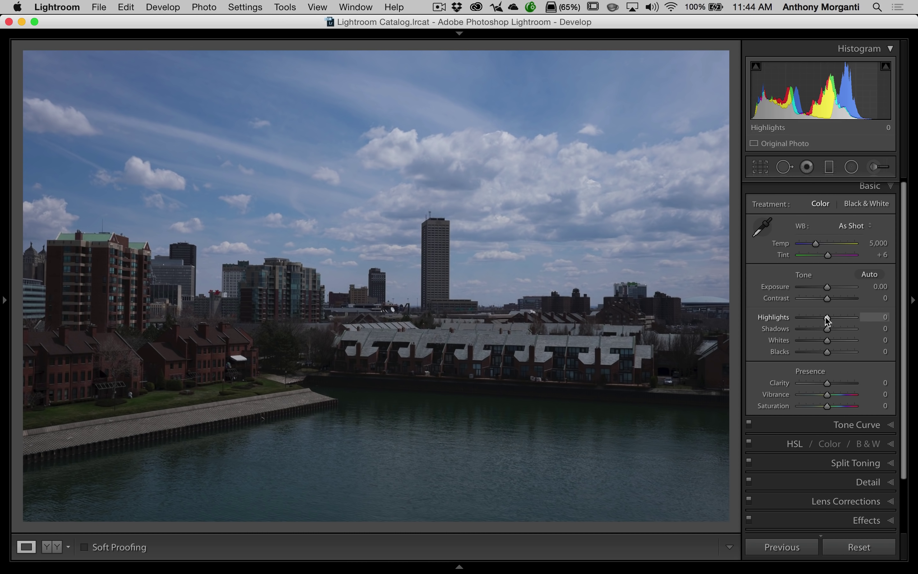
Set Highlights to -100 and Shadows to +100, and try both extremes of Clarity before settling on +43.
drag(828, 320, 793, 323)
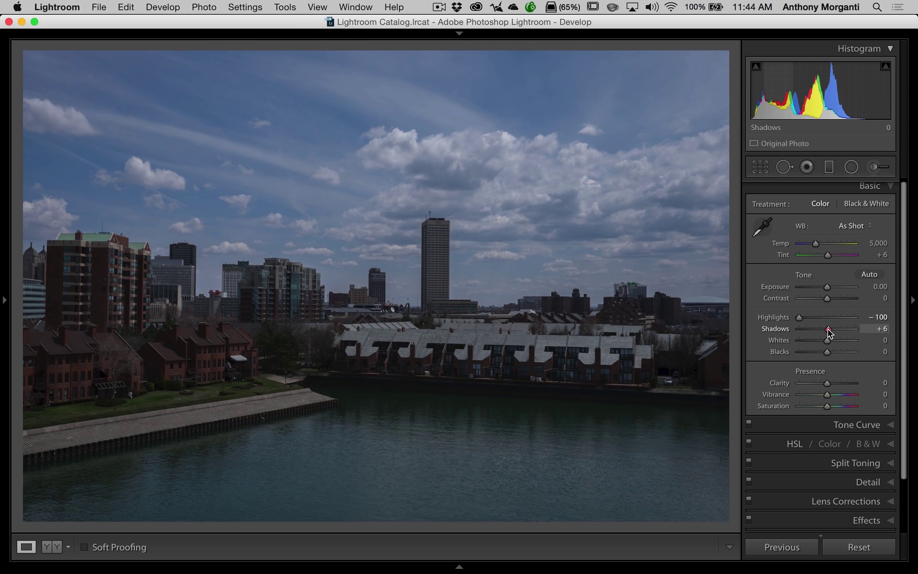
drag(828, 329, 883, 328)
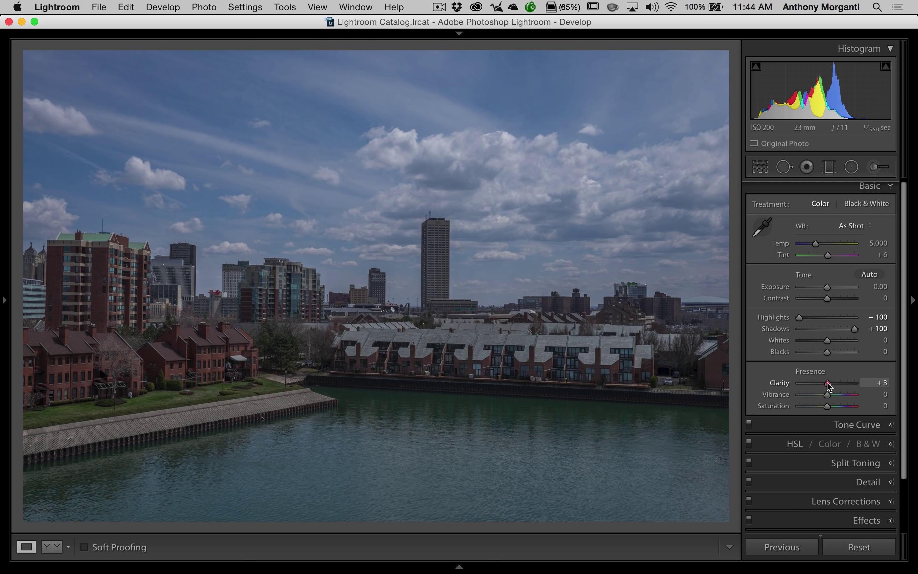
drag(828, 386, 836, 383)
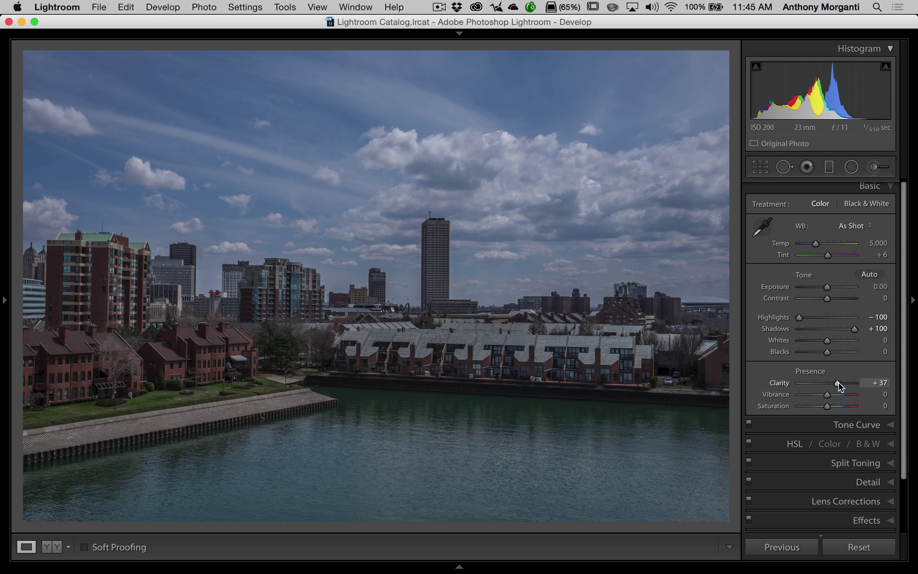
mouse_move(839, 386)
mouse_down()
mouse_move(795, 385)
mouse_move(870, 385)
mouse_up()
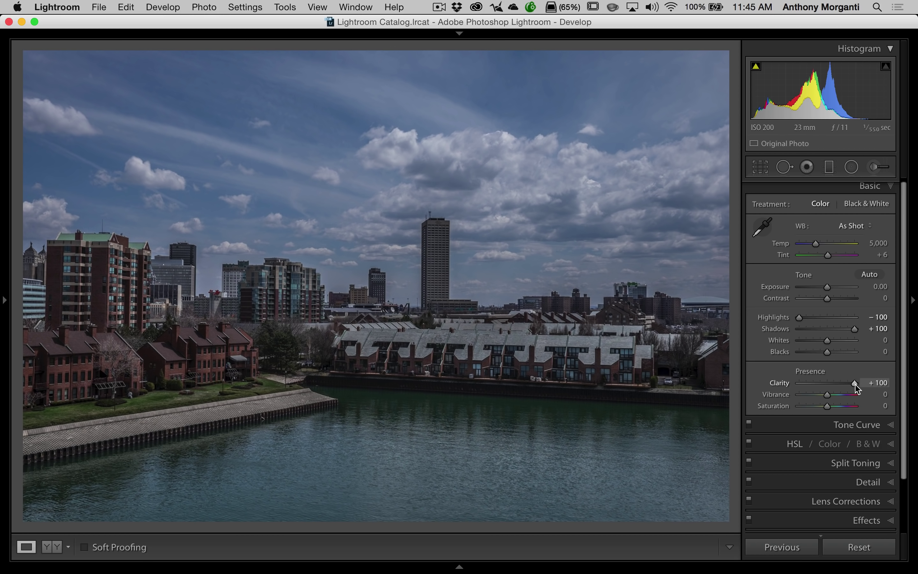
drag(854, 384, 797, 386)
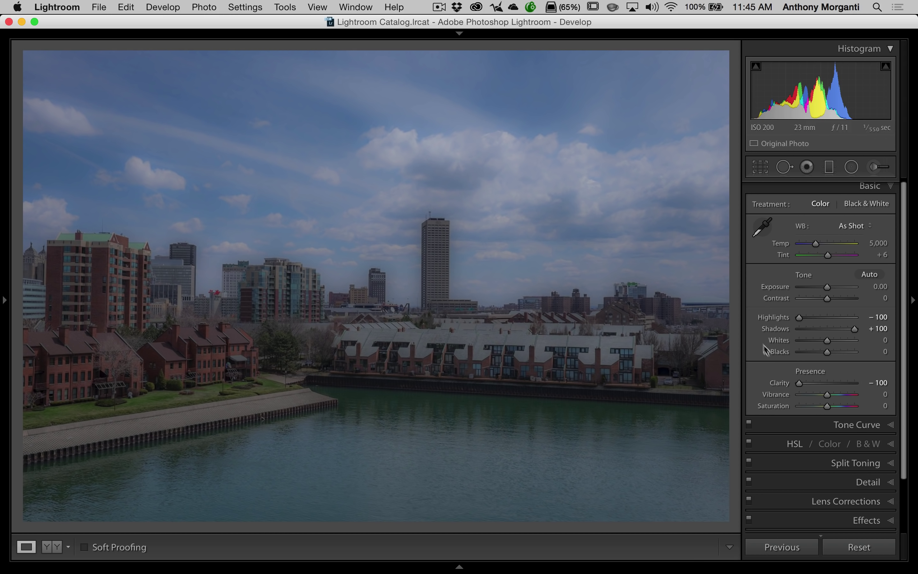
drag(800, 383, 840, 384)
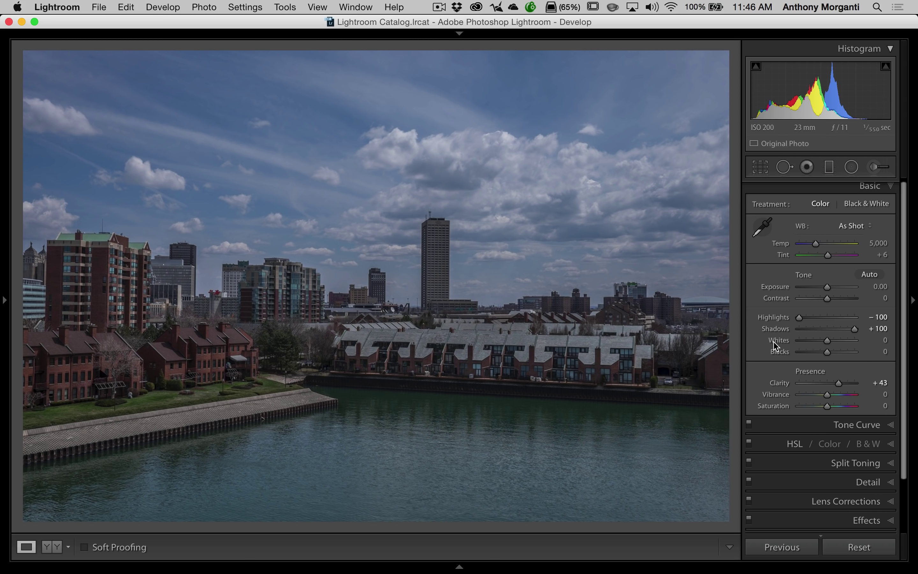
Try the automatic values for Whites and Blacks, and reset both to 0.
key(shift)
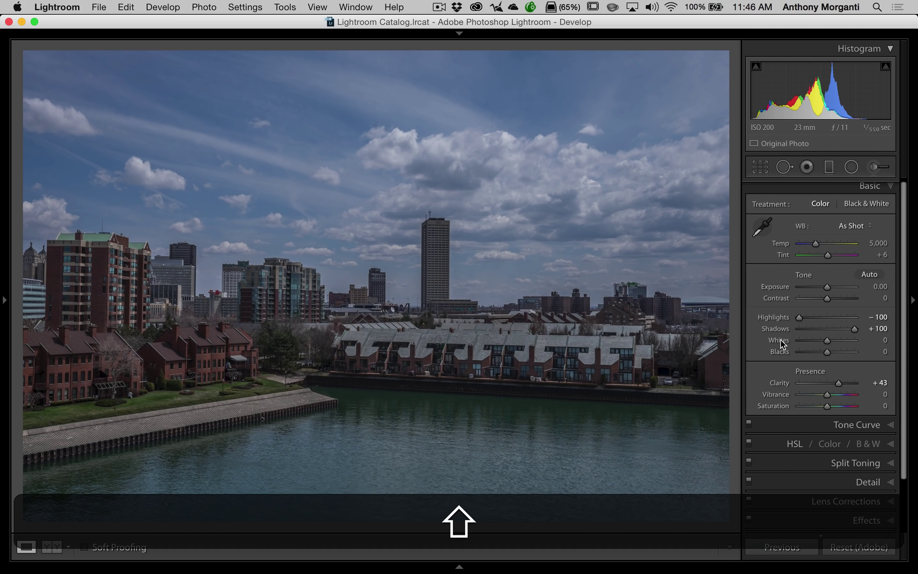
shift+double_click(781, 340)
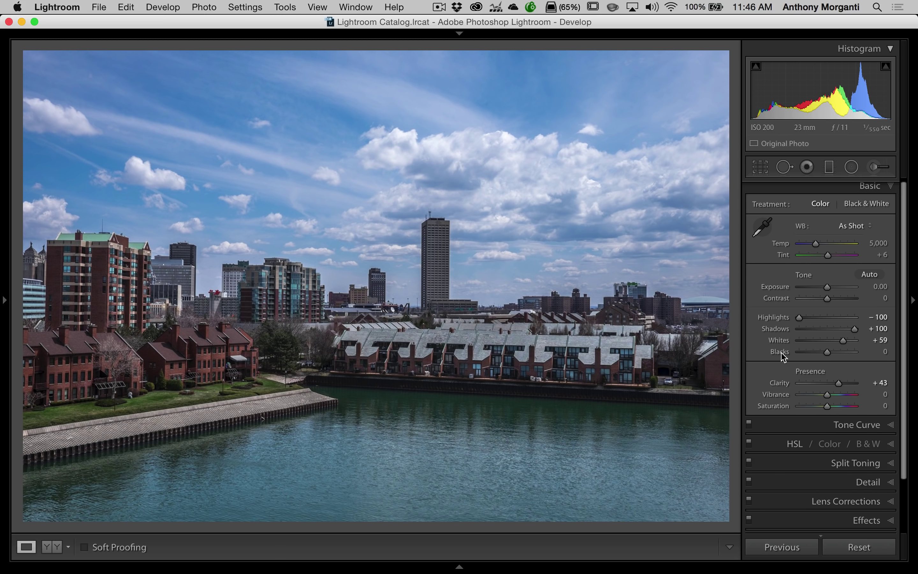
key(shift)
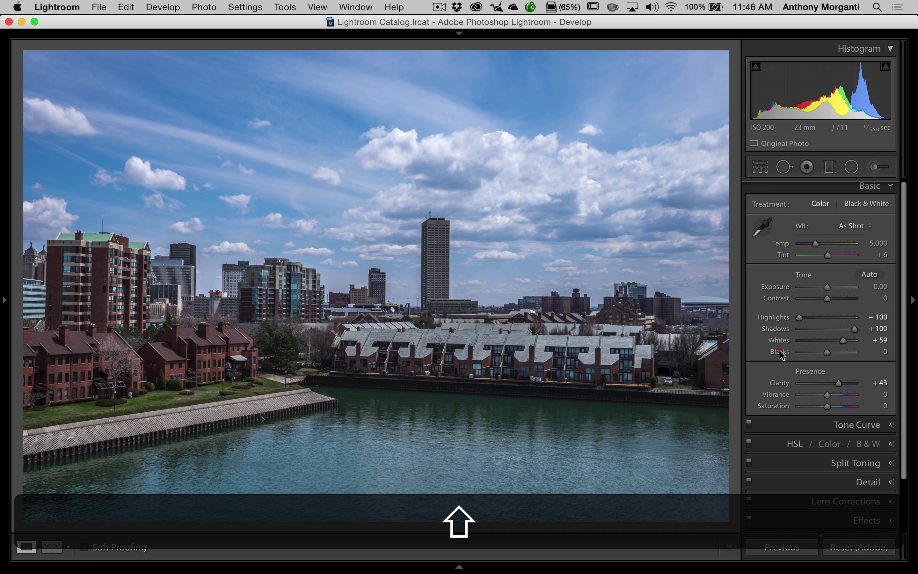
shift+double_click(780, 353)
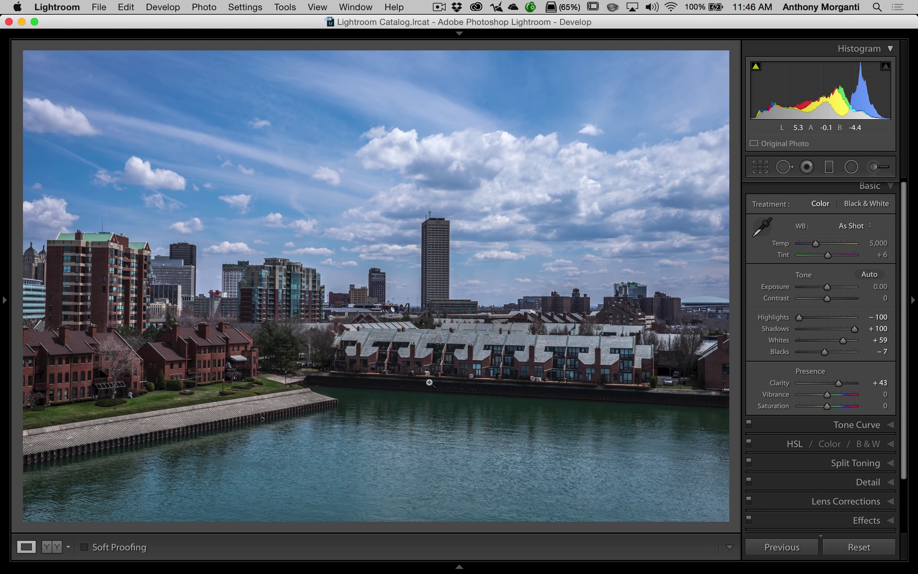
double_click(779, 341)
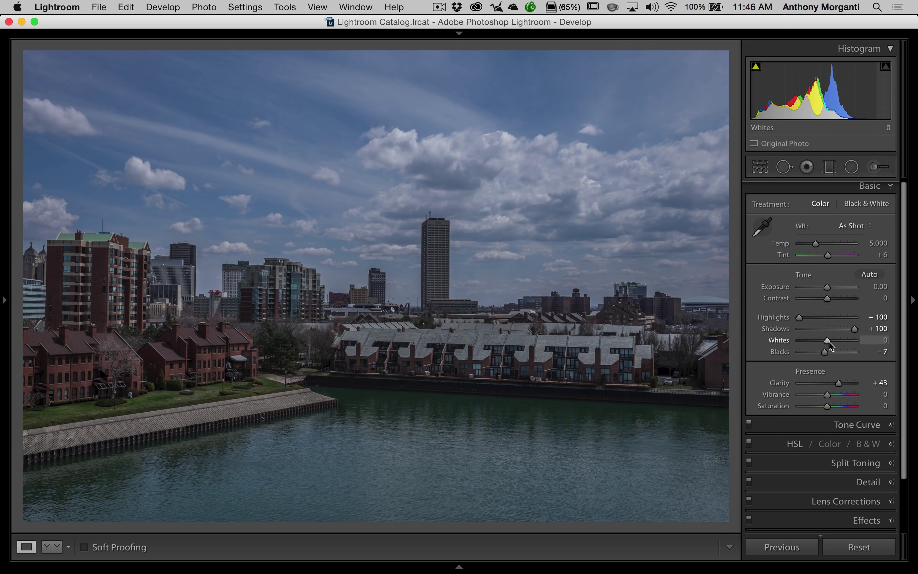
double_click(778, 352)
Using the clipping preview, set Whites to +54 and Blacks to -31.
key(alt)
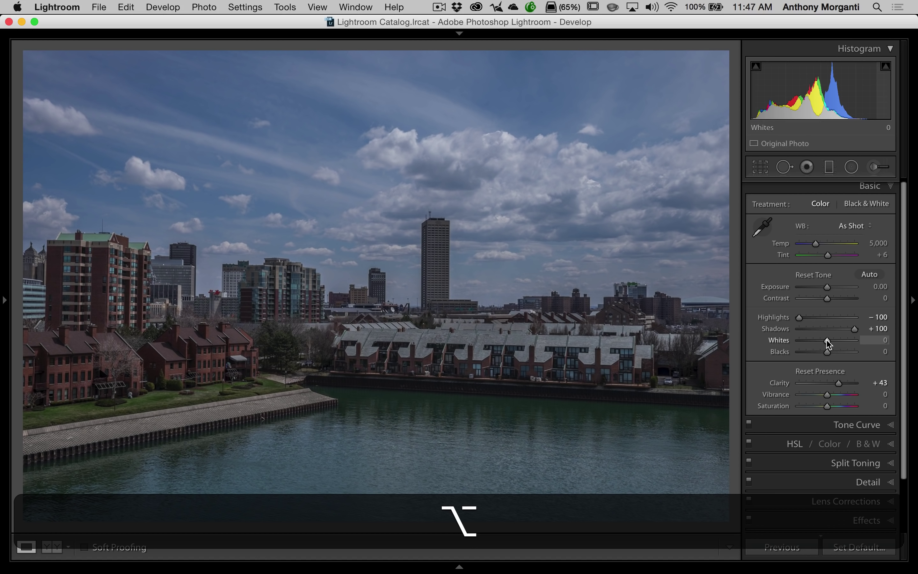
drag(826, 340, 827, 340)
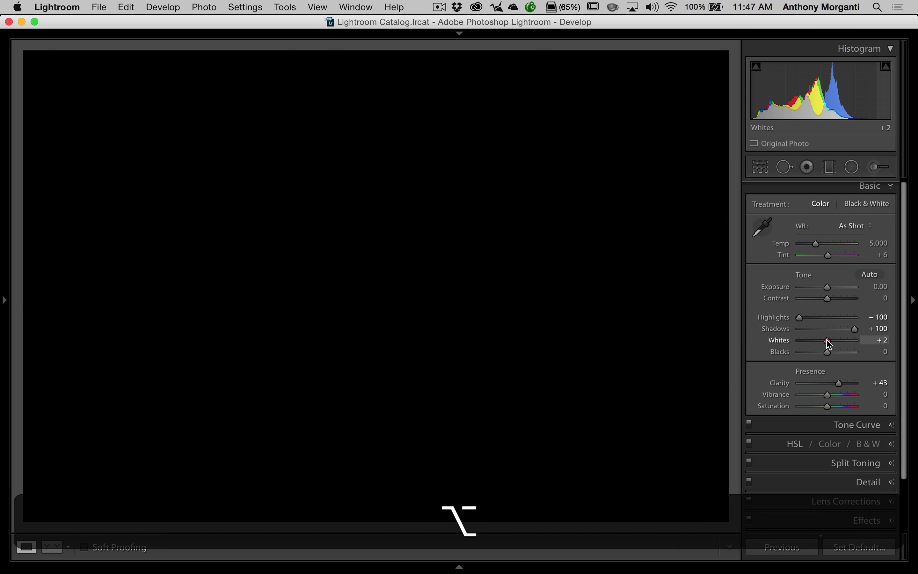
mouse_move(827, 341)
mouse_down()
mouse_move(852, 340)
mouse_move(842, 343)
mouse_up()
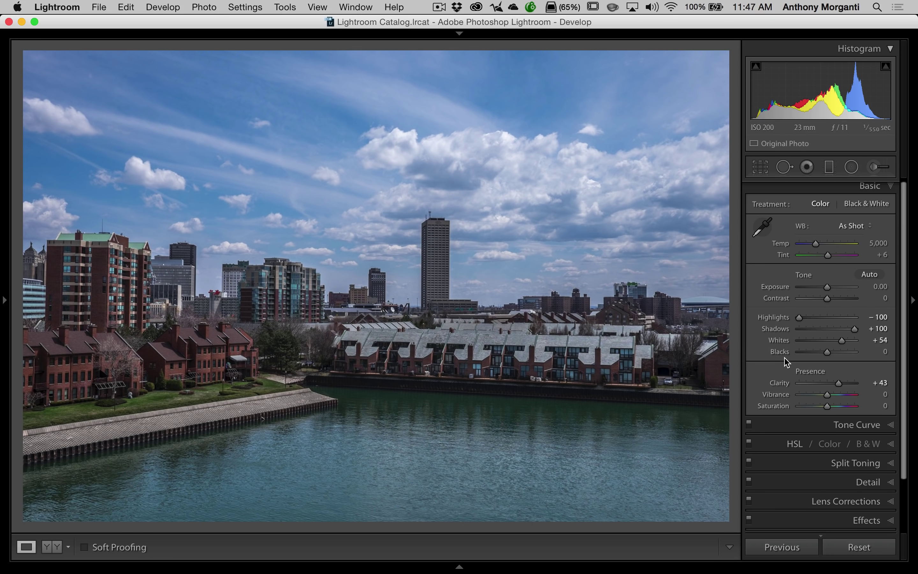
key(alt)
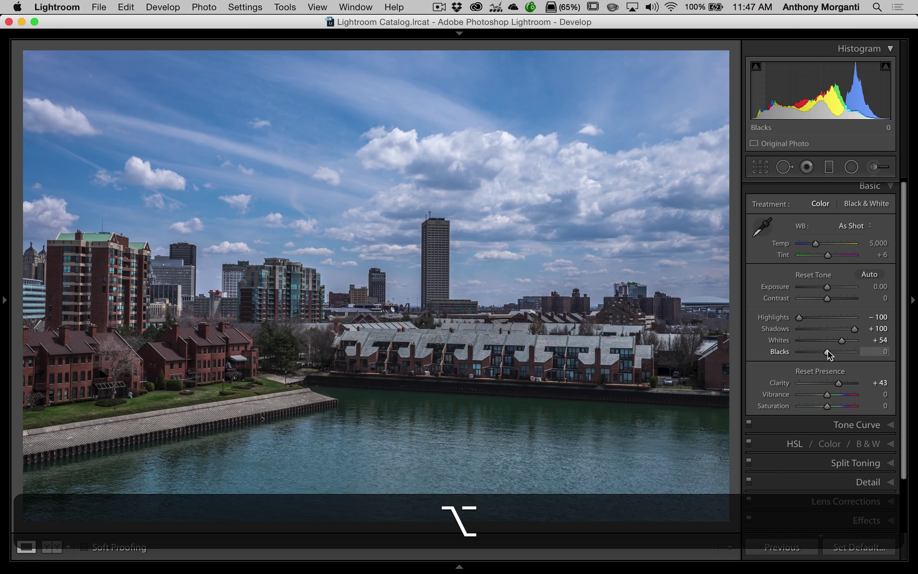
drag(828, 352, 820, 354)
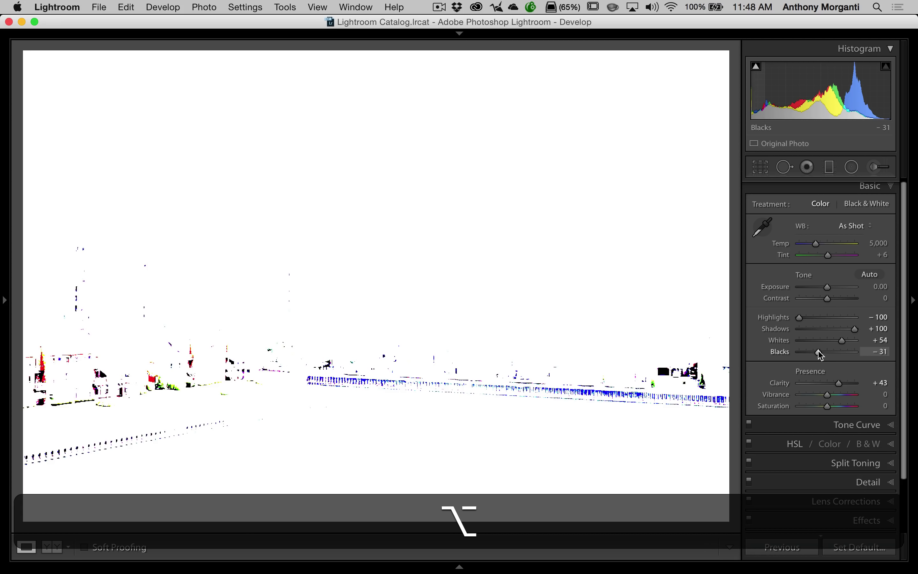
drag(820, 354, 820, 355)
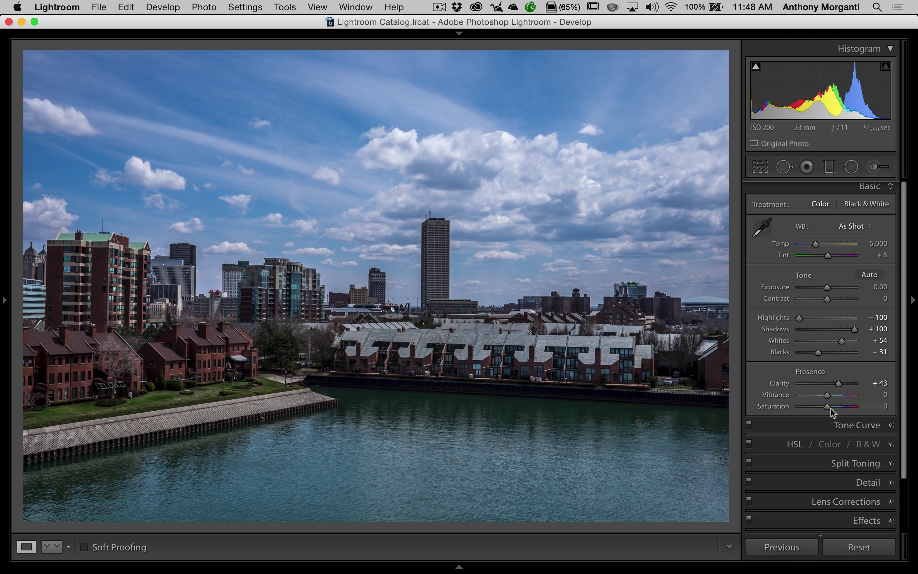
Set Vibrance to +30 with Saturation at 0, and compare the edited photo with its before version, side by side and at full size.
mouse_move(827, 407)
mouse_down()
mouse_move(874, 412)
mouse_move(834, 396)
mouse_up()
double_click(780, 405)
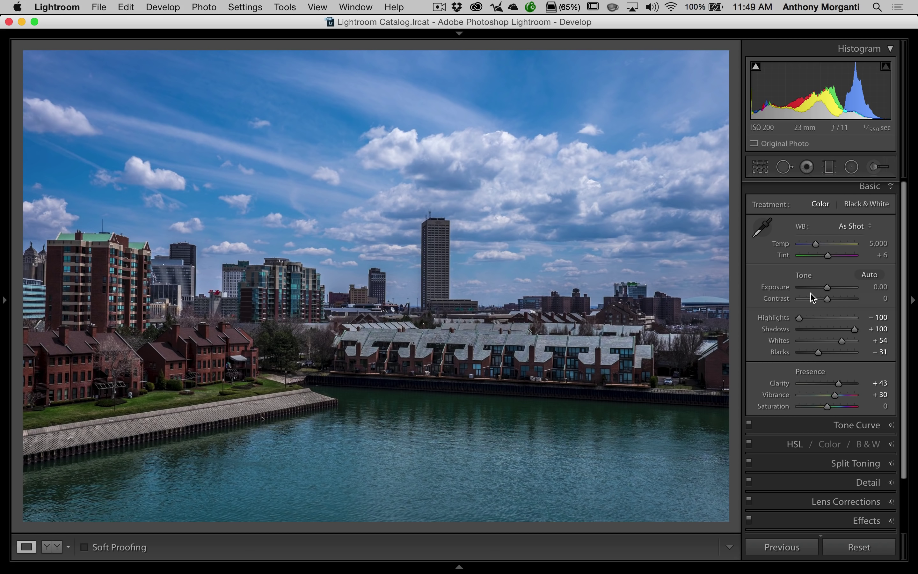
key(y)
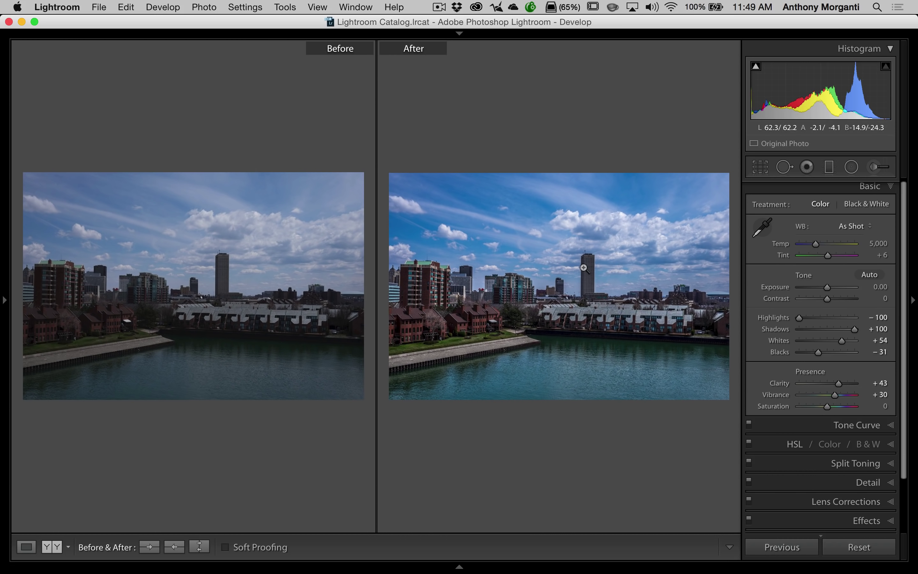
key(y)
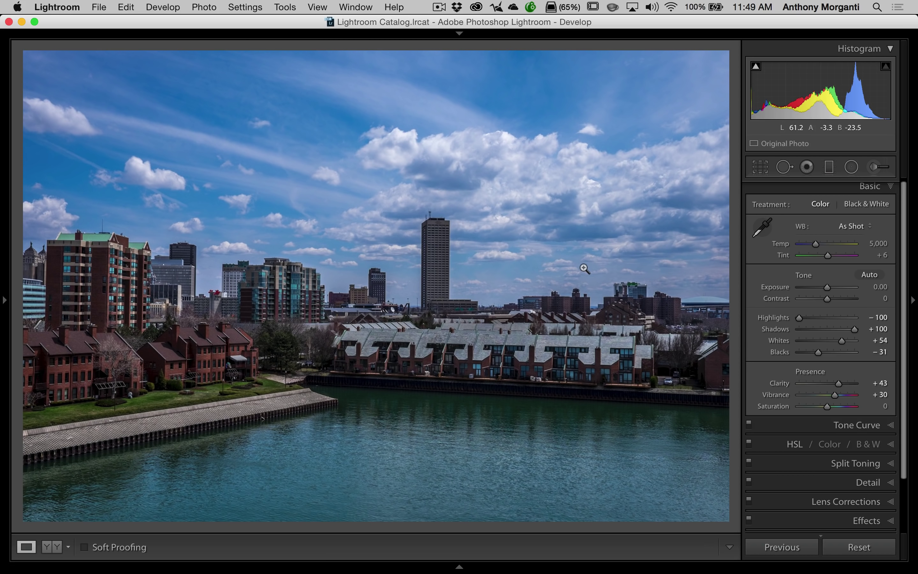
key(backslash)
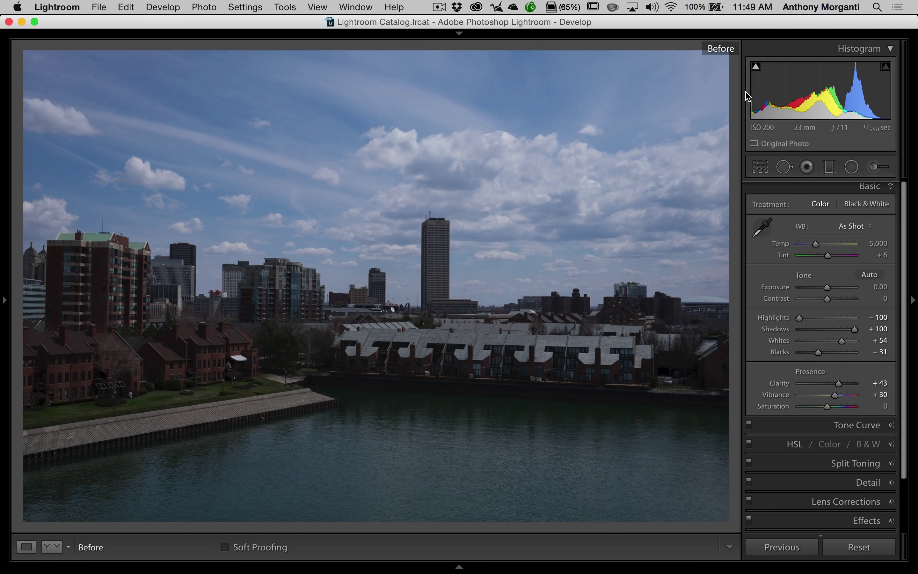
key(backslash)
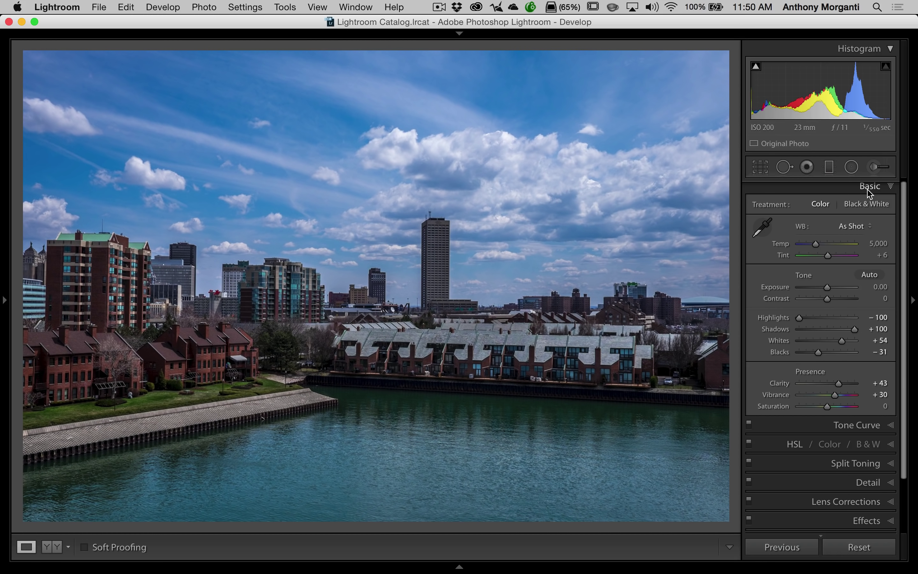
Collapse the Basic adjustments, open HSL and go through its Hue, Saturation and Luminance settings.
scroll(868, 194, up, 1)
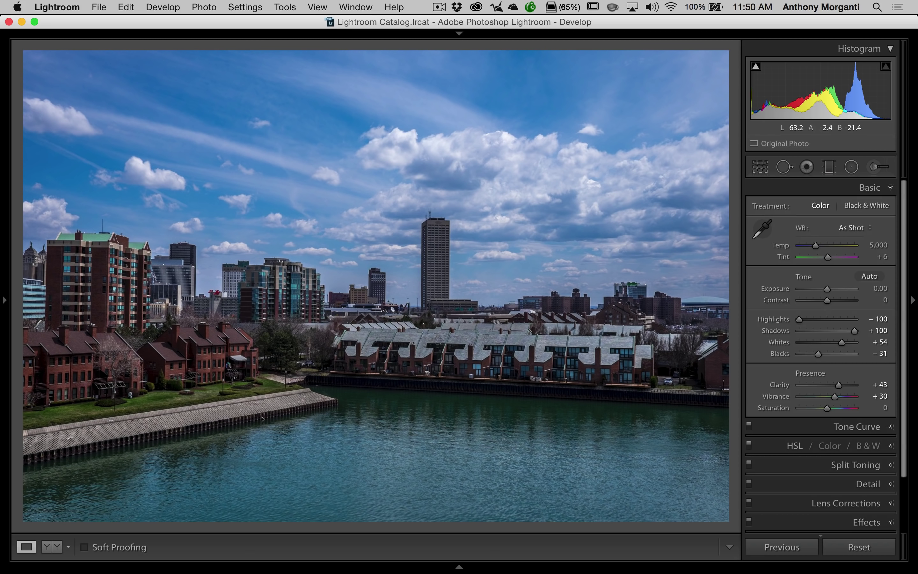
click(891, 188)
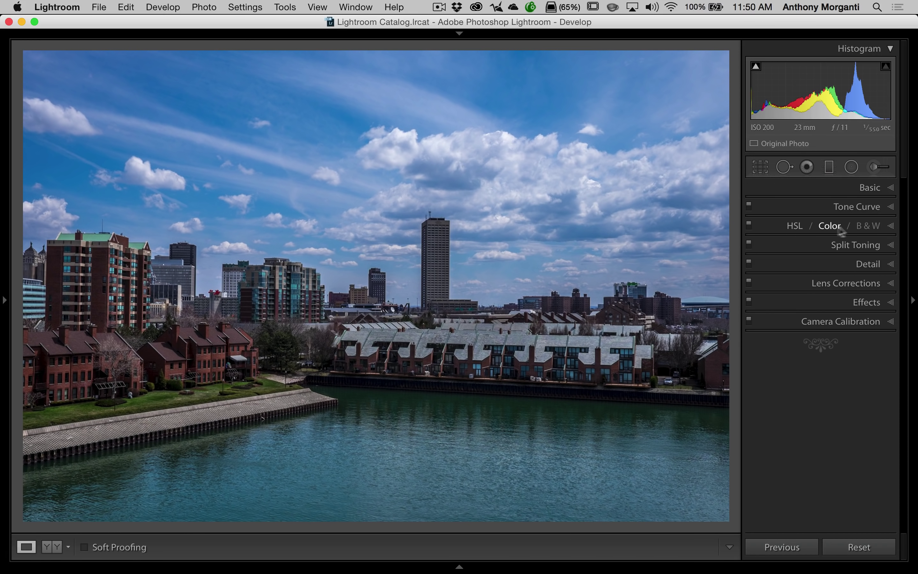
click(891, 226)
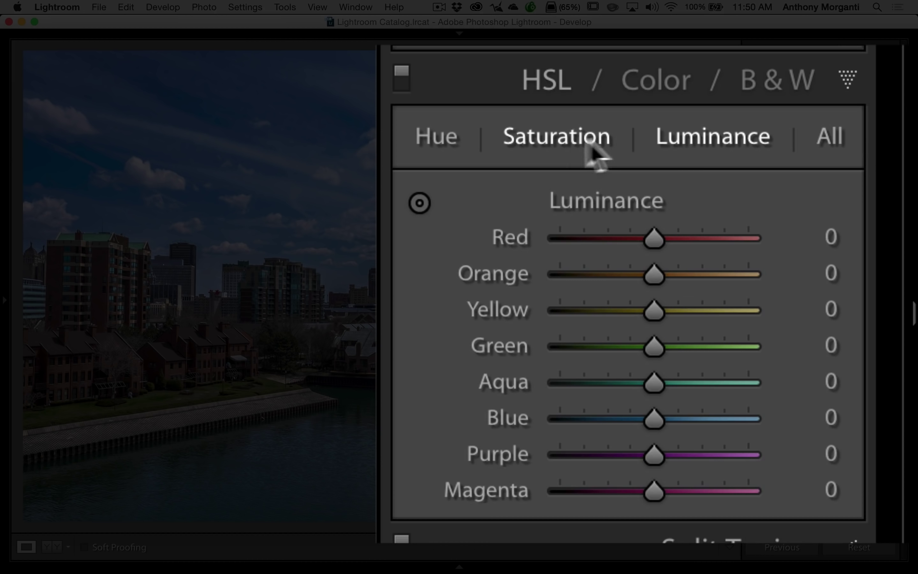
click(440, 145)
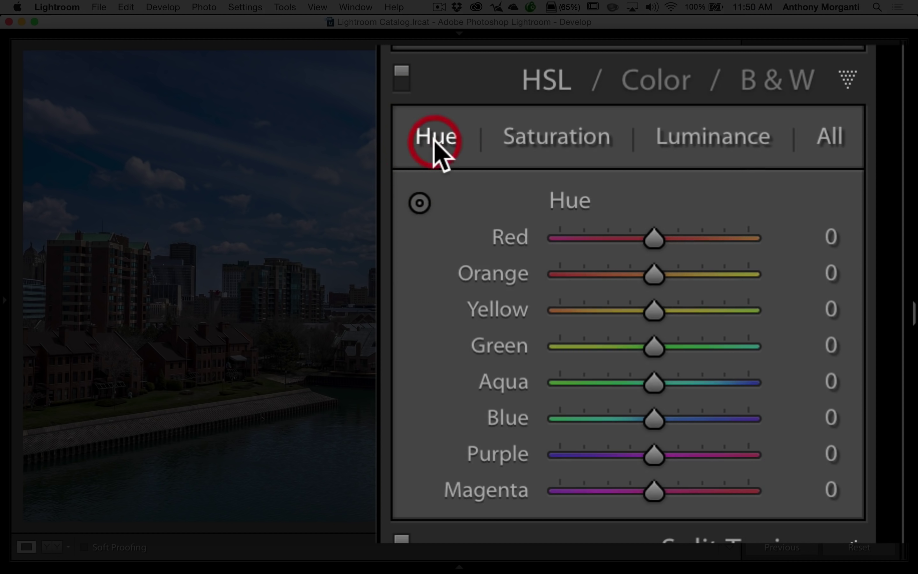
click(590, 144)
click(696, 146)
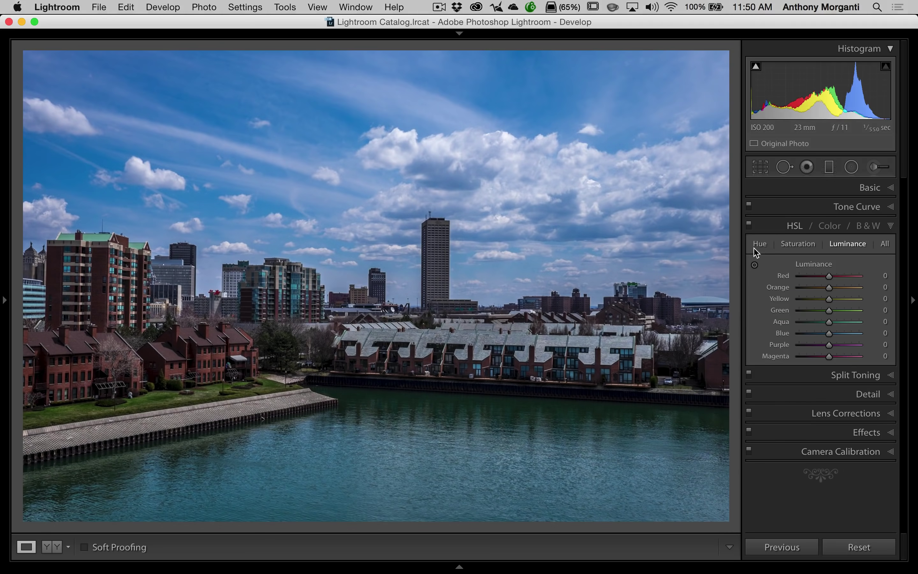
click(754, 246)
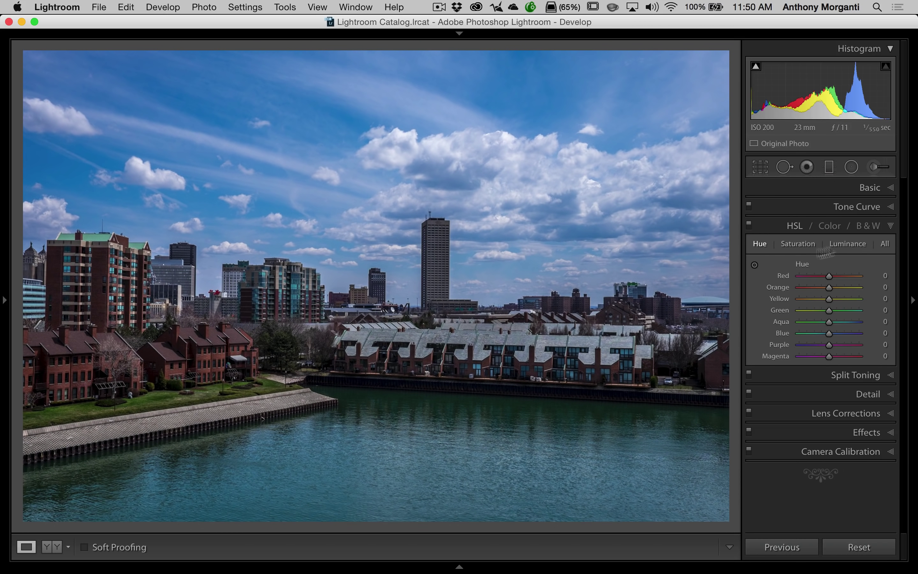
In the HSL adjustments, set Blue saturation to +15 and Blue luminance to -9.
click(798, 246)
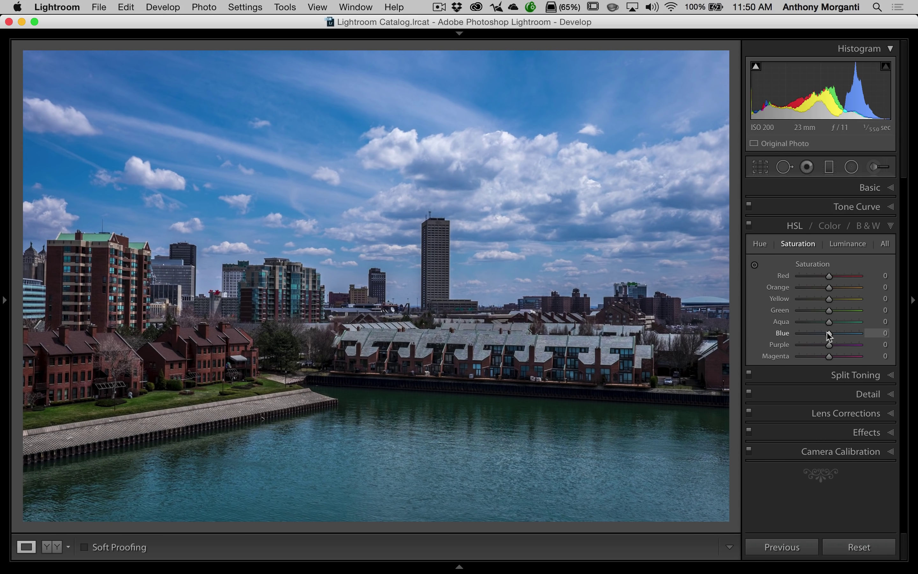
mouse_move(829, 332)
mouse_down()
mouse_move(867, 333)
mouse_move(831, 335)
mouse_up()
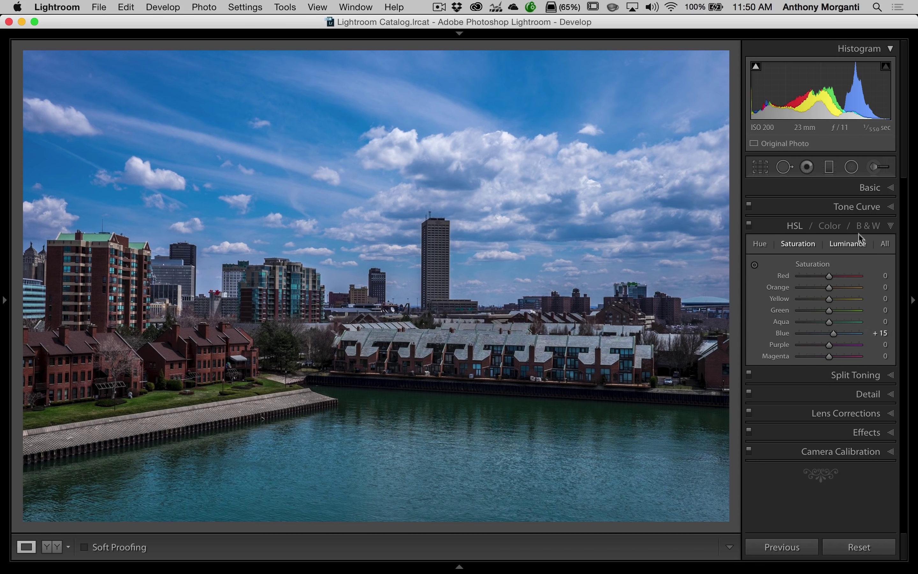
click(842, 245)
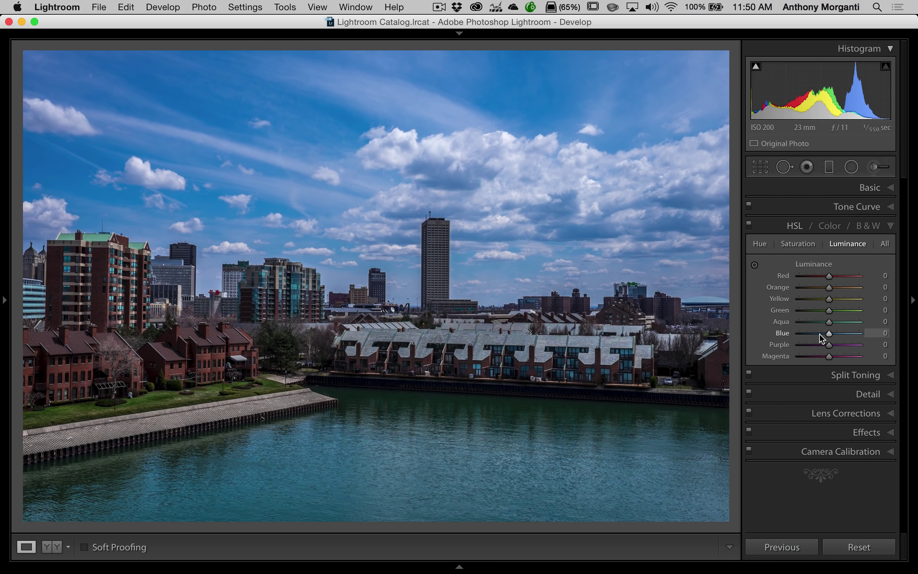
mouse_move(830, 332)
mouse_down()
mouse_move(848, 335)
mouse_move(827, 337)
mouse_up()
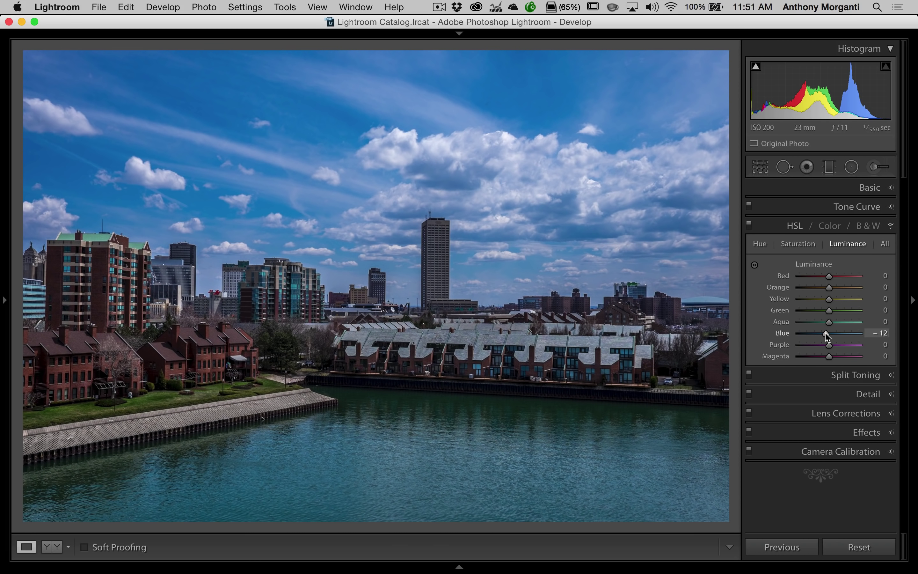
drag(828, 336, 828, 336)
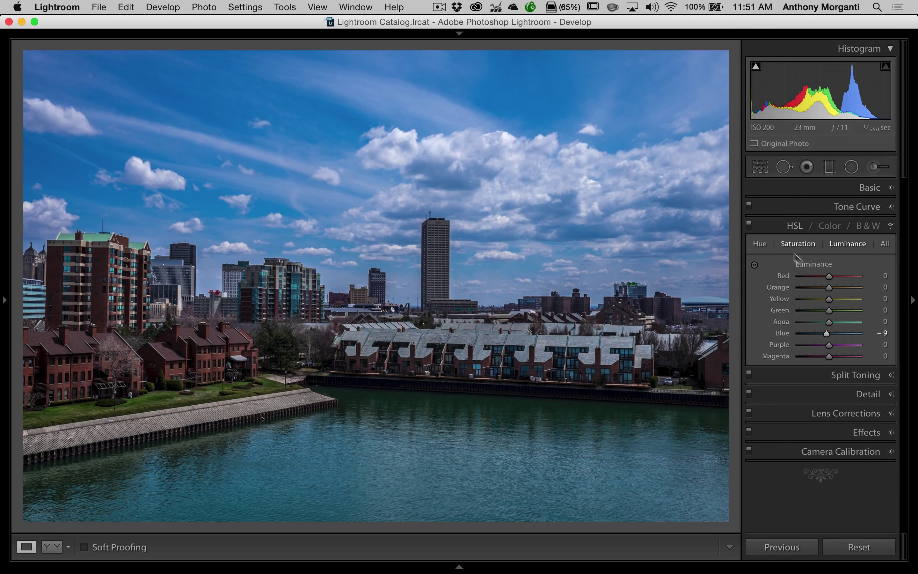
Collapse HSL, and in the Detail adjustments set the Sharpening Amount to 71 and raise the Luminance noise reduction.
click(892, 227)
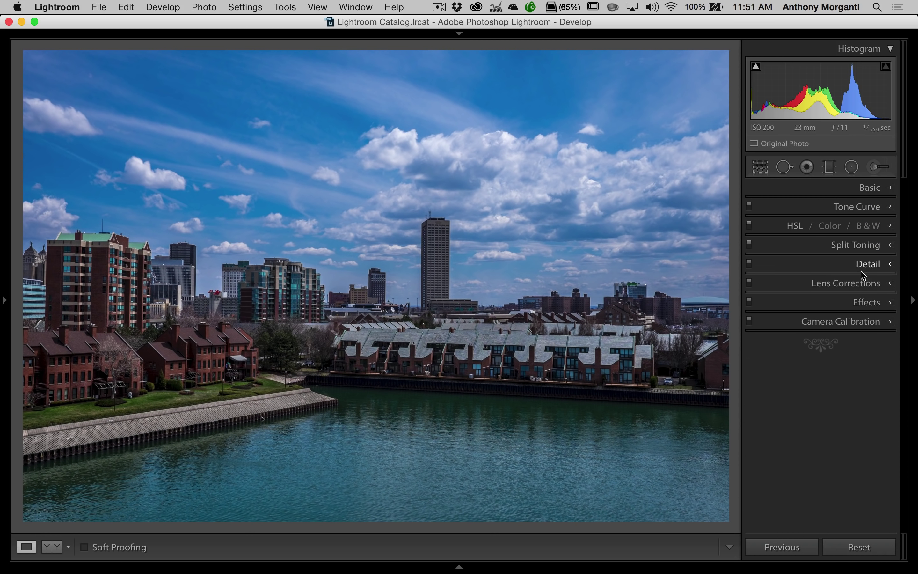
click(891, 265)
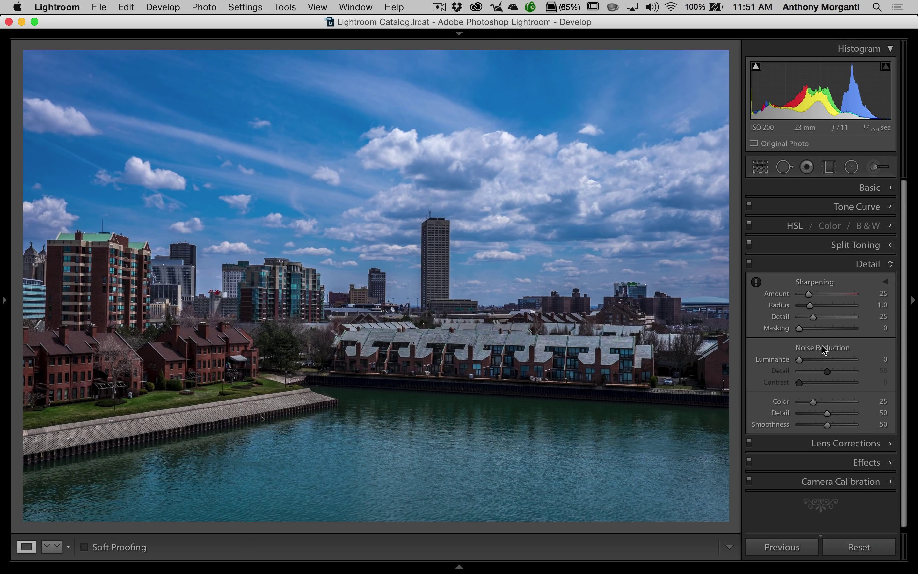
click(832, 294)
drag(831, 294, 824, 296)
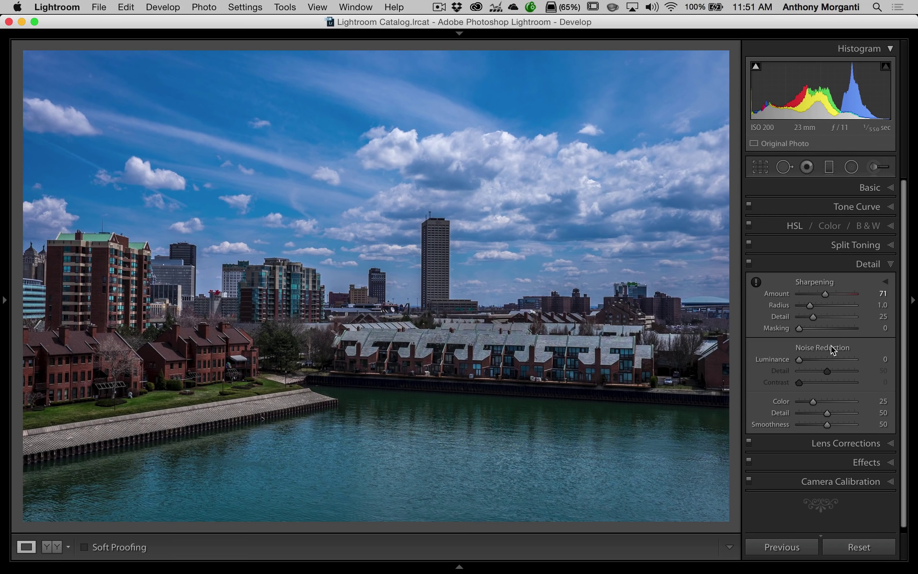
drag(799, 360, 822, 361)
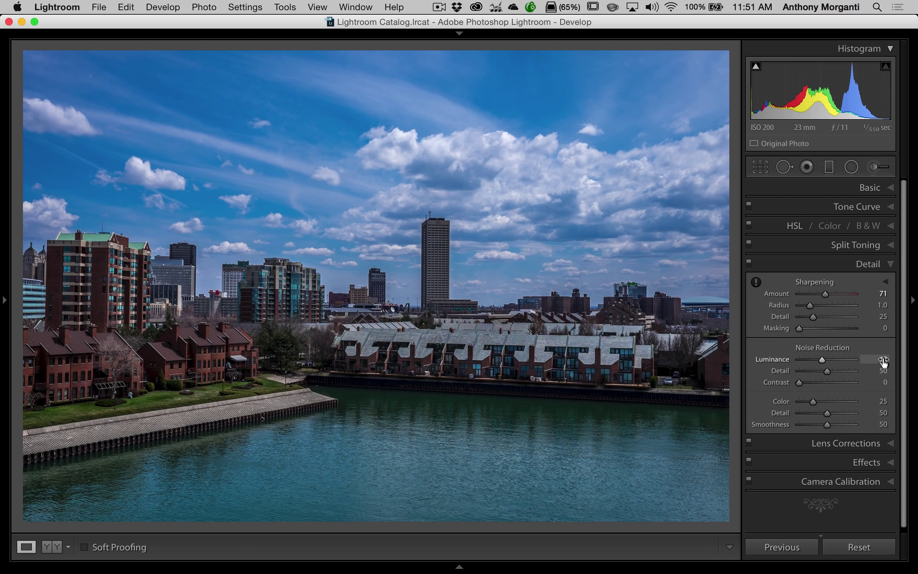
click(872, 268)
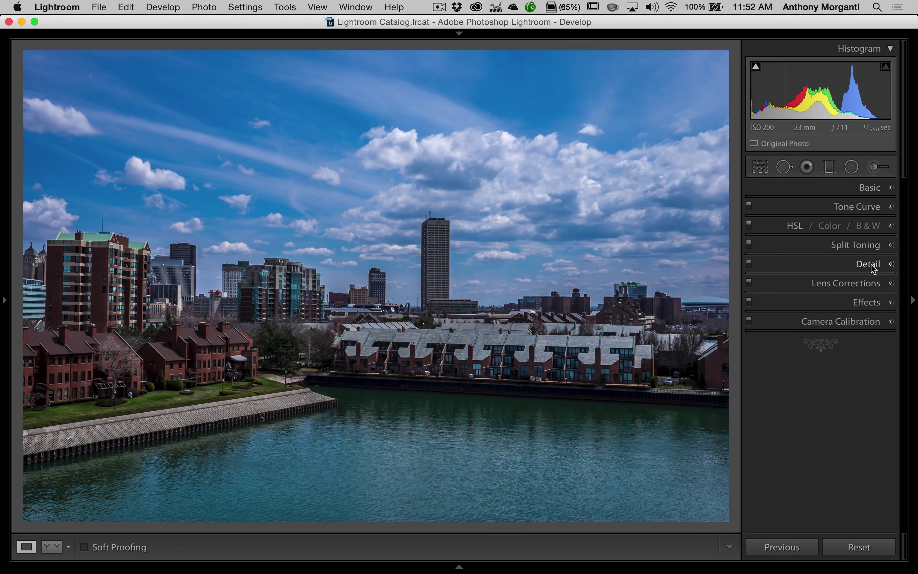
Straighten the photo's perspective with the Auto Upright correction in the basic Lens Corrections, and collapse those adjustments.
click(849, 283)
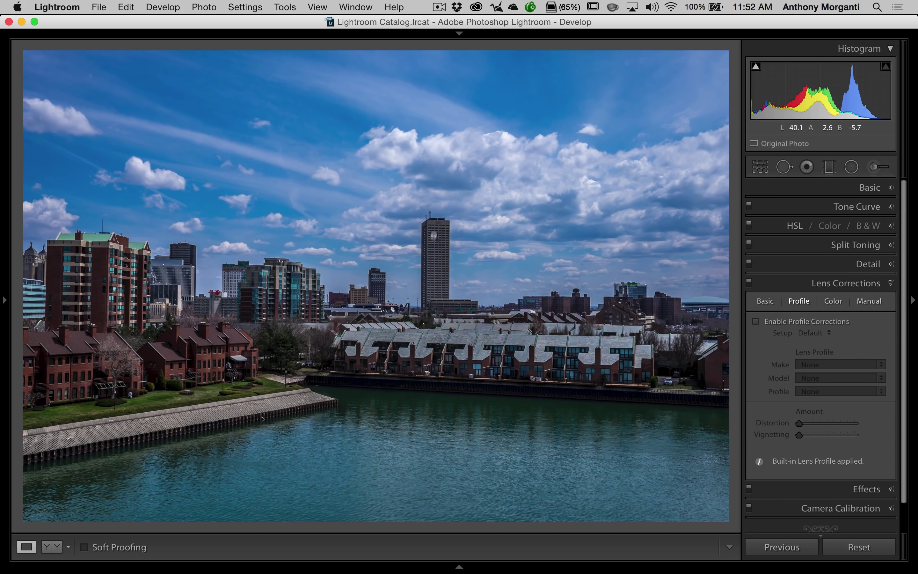
click(765, 300)
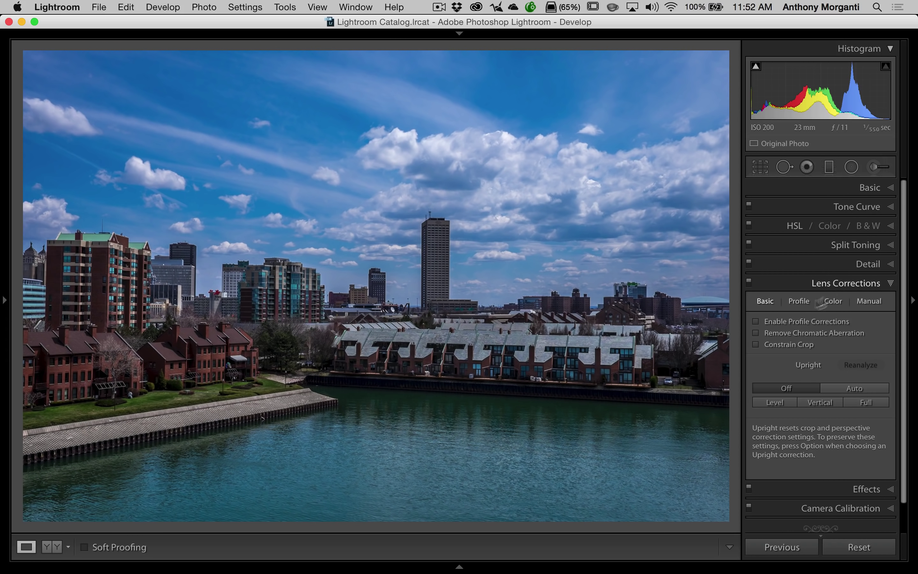
click(848, 388)
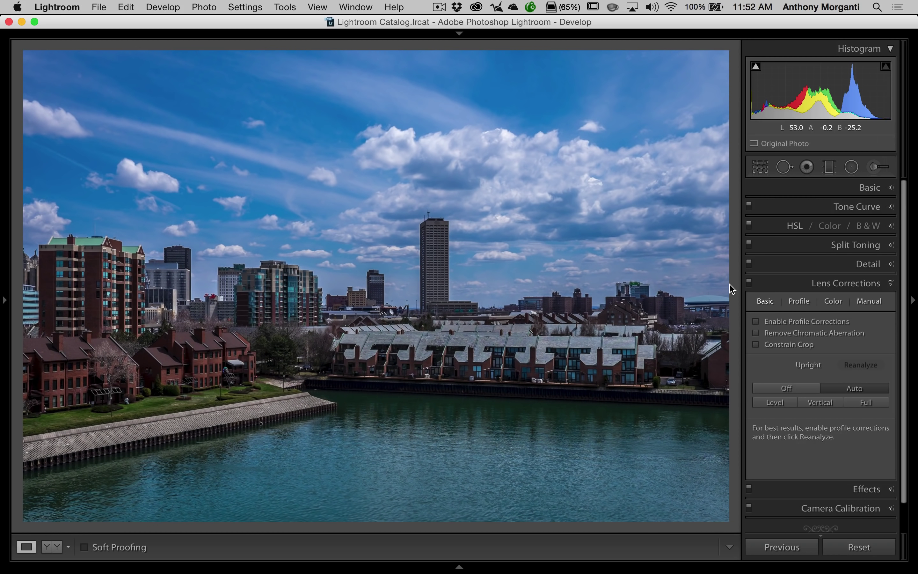
click(882, 283)
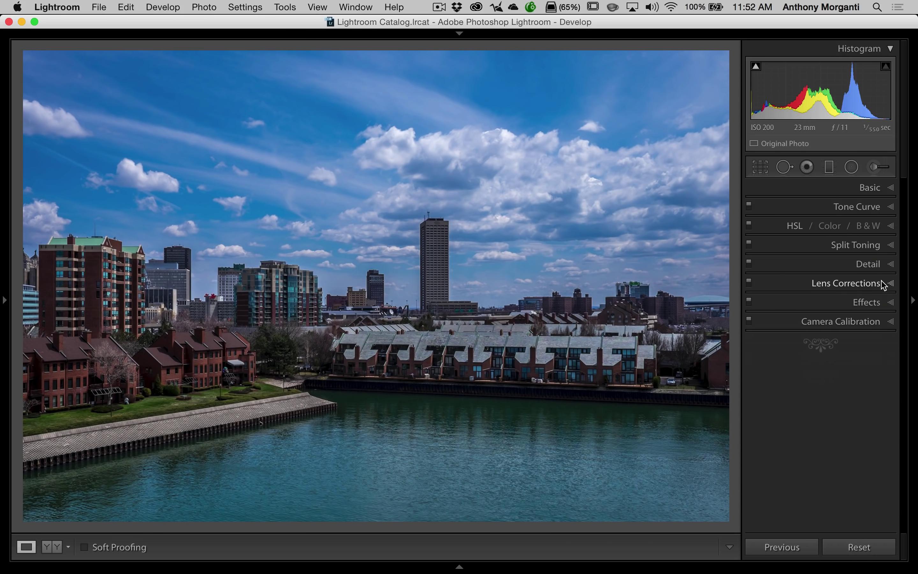
Set Blacks to -9 in the Basic adjustments, and compare the photo with its before version at full size and side by side.
click(866, 188)
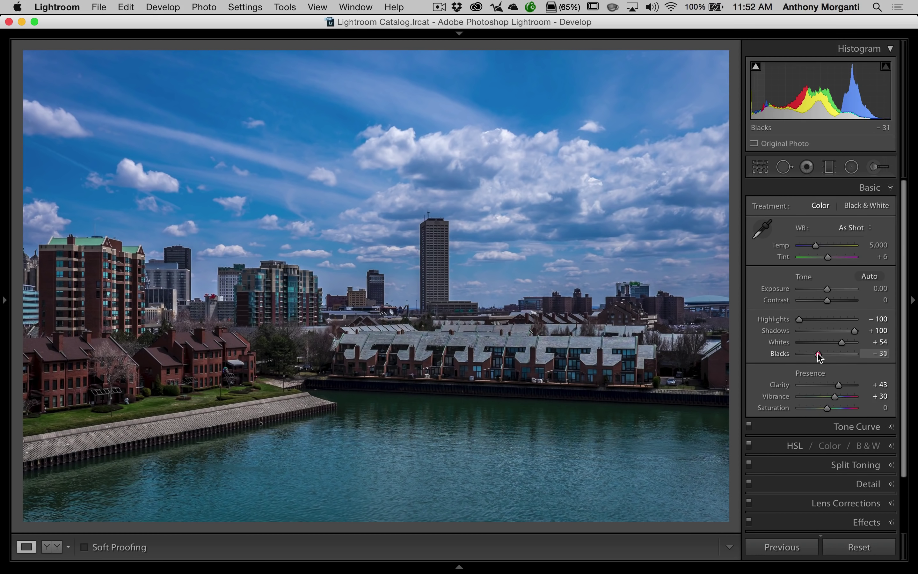
drag(818, 354, 823, 355)
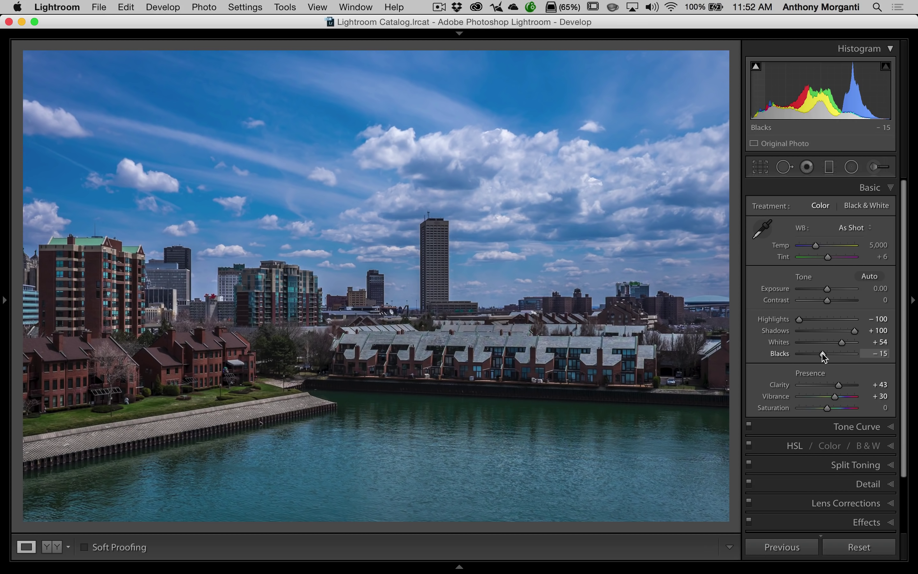
click(823, 356)
drag(823, 351, 826, 354)
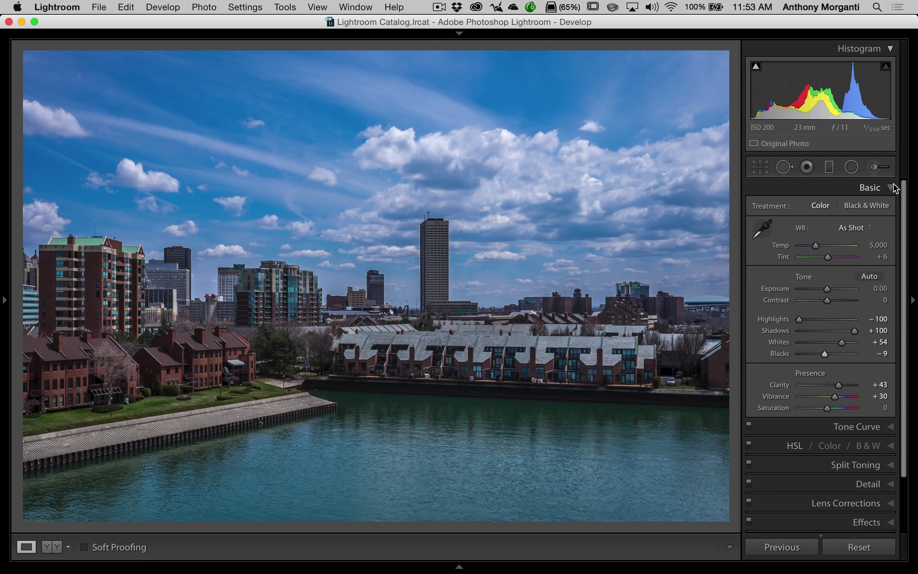
click(866, 187)
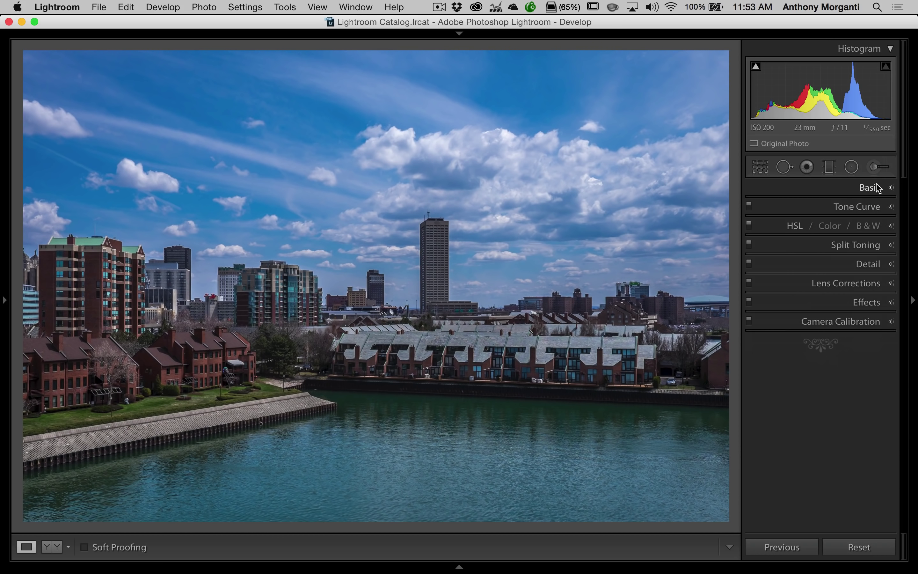
key(backslash)
key(backslash)
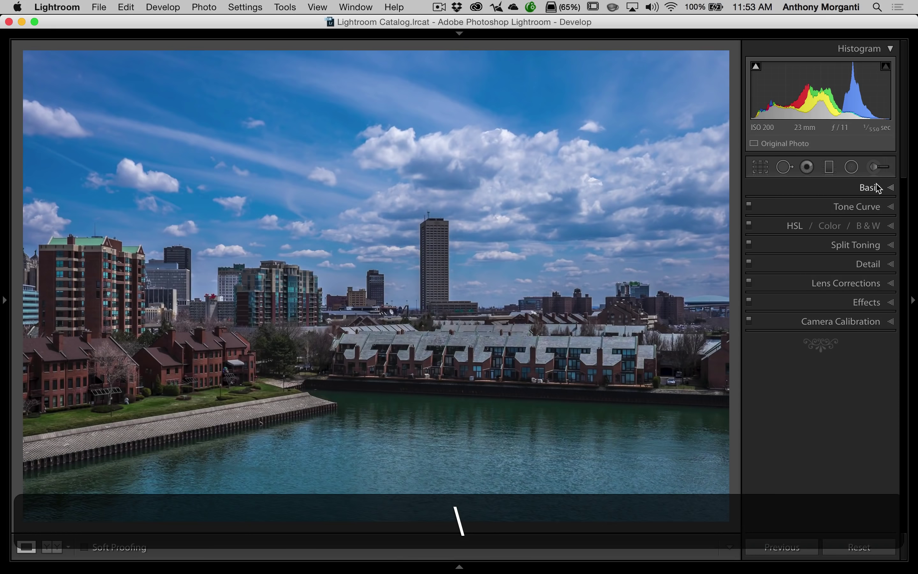
key(y)
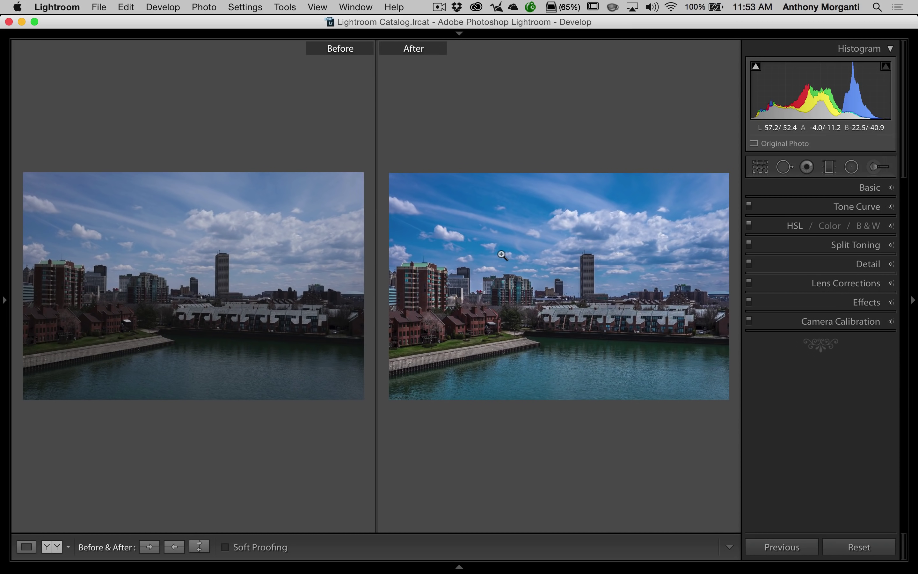
key(y)
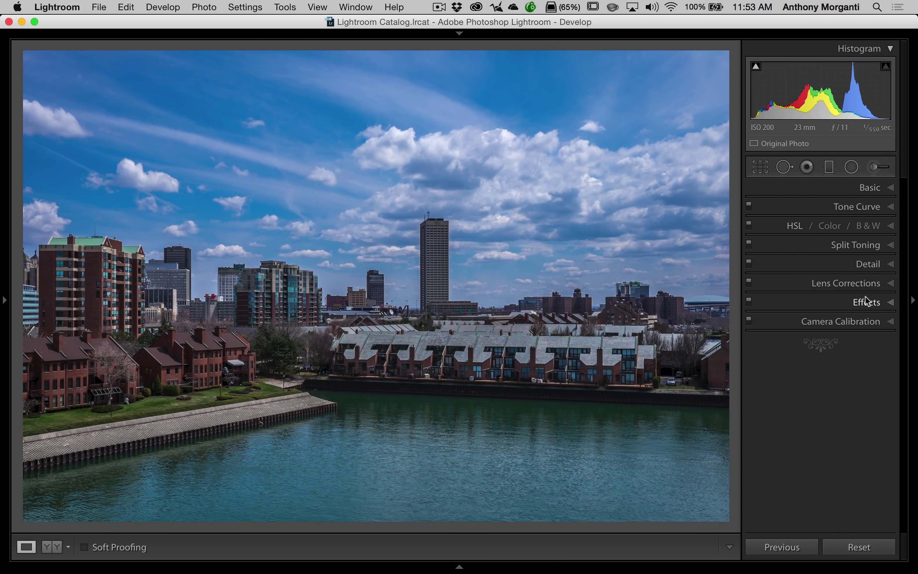
Add a Highlight Priority post-crop vignette with Amount -12, and compare the result with the before version.
click(864, 302)
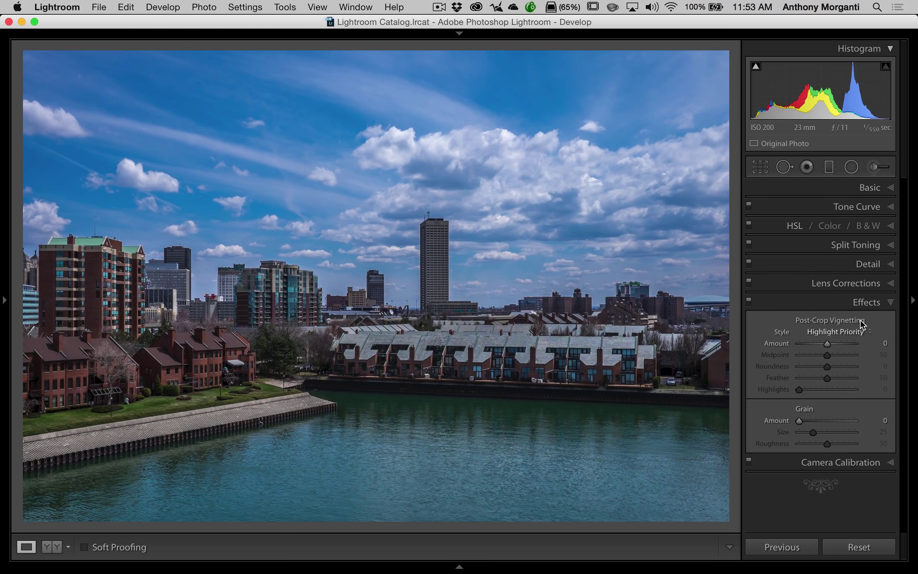
mouse_move(827, 345)
mouse_down()
mouse_move(856, 343)
mouse_move(801, 344)
mouse_move(824, 345)
mouse_up()
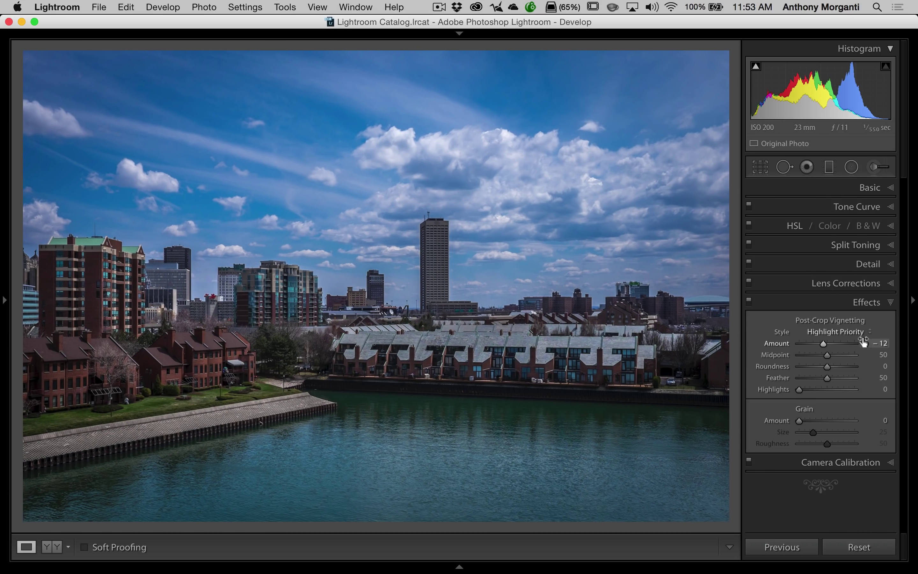
click(866, 303)
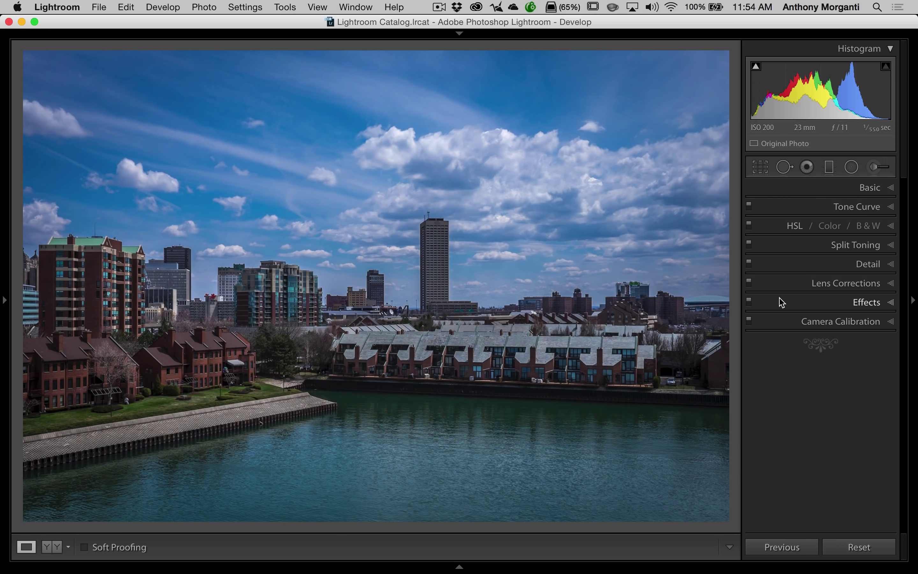
key(backslash)
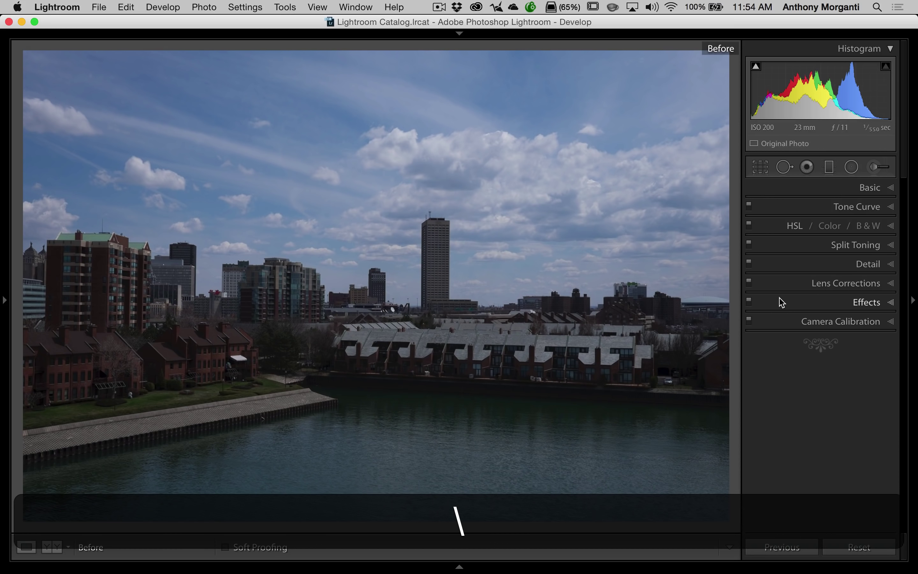
key(backslash)
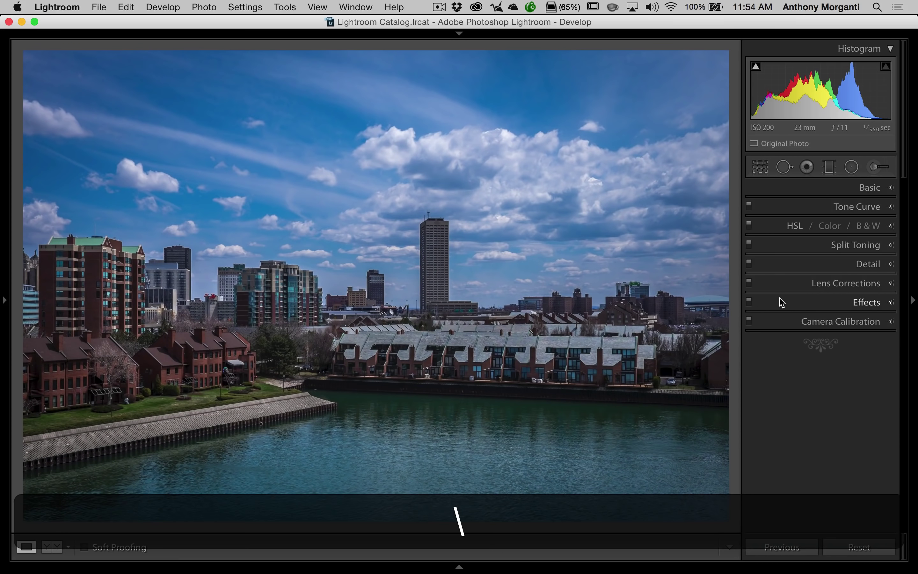
key(y)
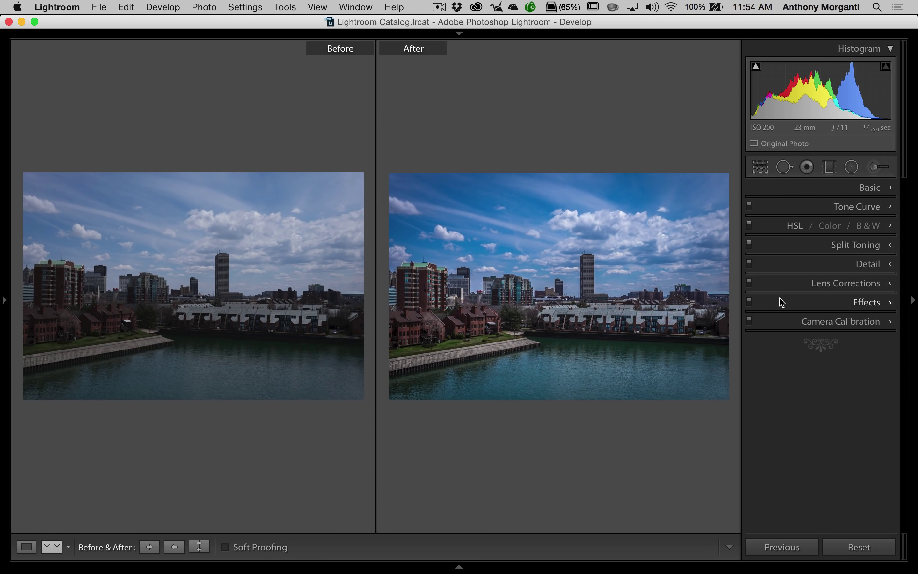
key(y)
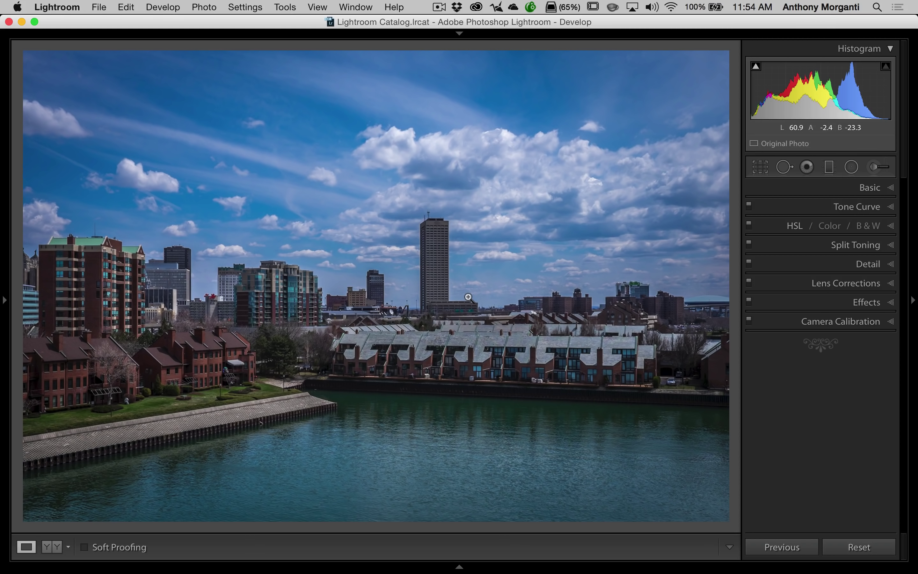
Start exporting the photo to the hard drive, look through the export options and turn off adding it to this catalog.
click(102, 6)
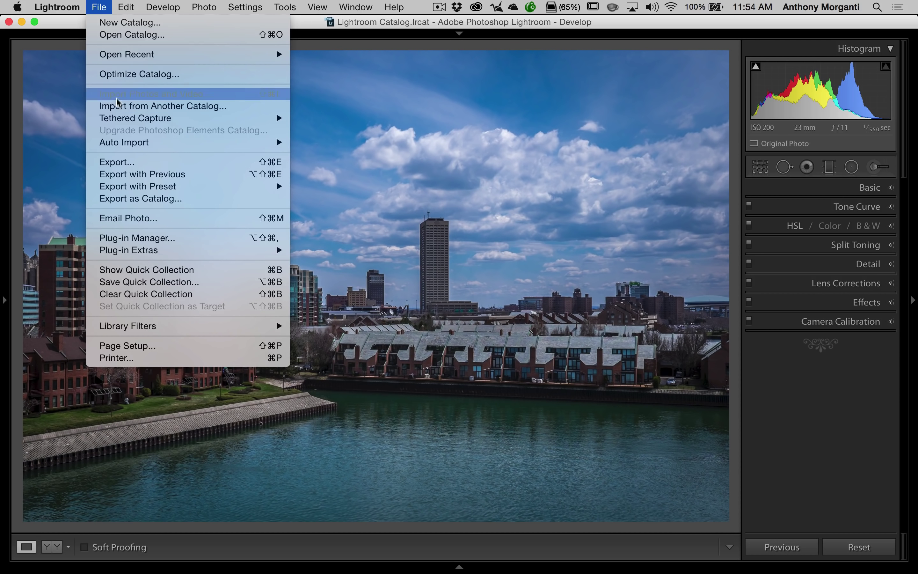
click(114, 163)
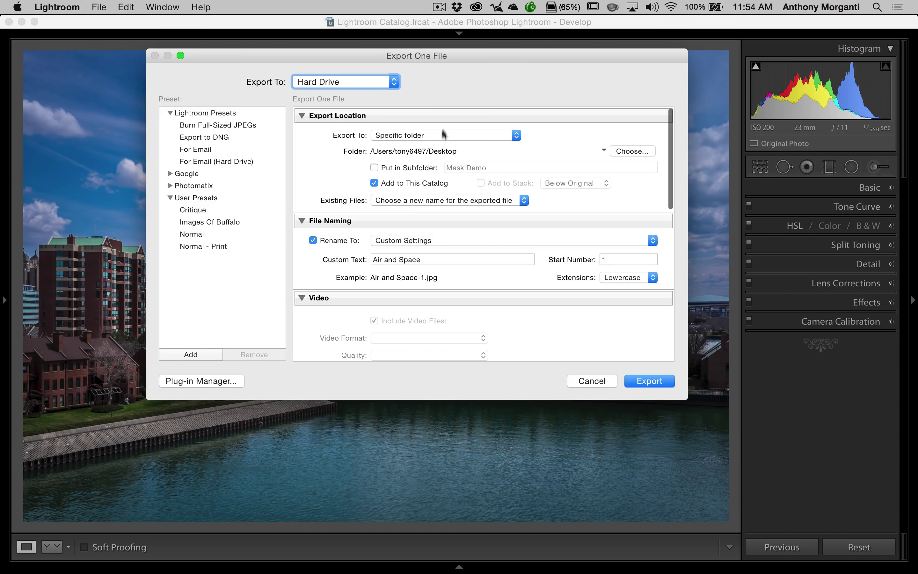
scroll(408, 251, down, 3)
scroll(406, 251, down, 5)
scroll(406, 250, up, 10)
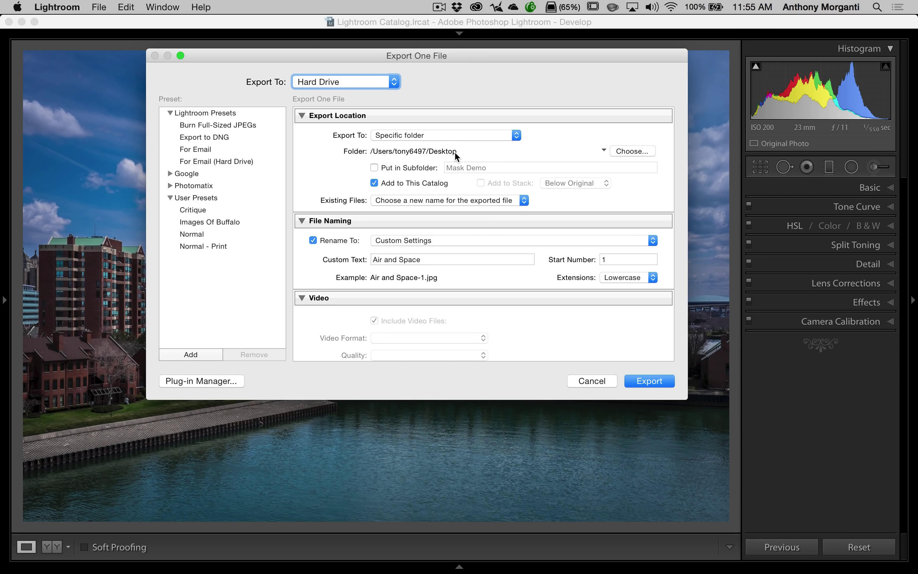
click(374, 183)
Set the custom text for the exported file's name to Buffalo.
scroll(451, 209, down, 3)
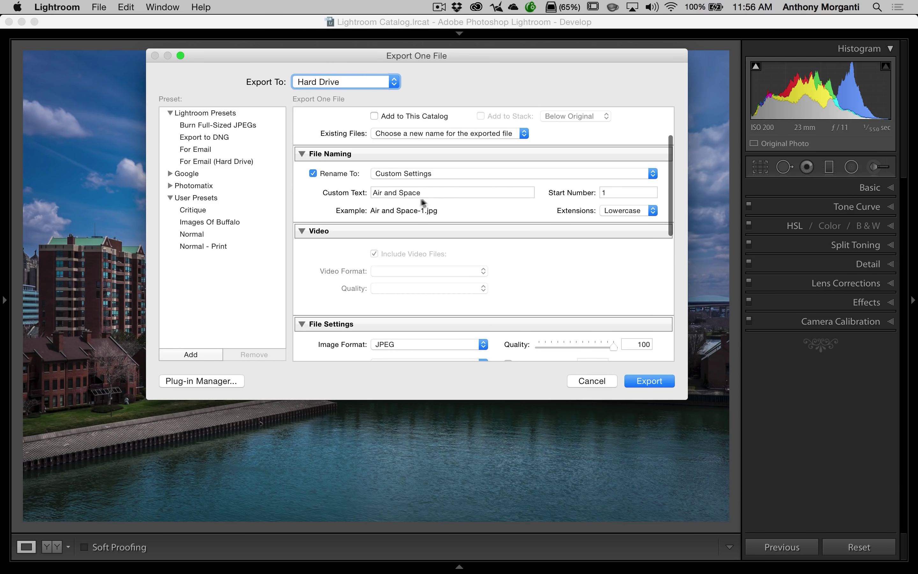
click(433, 195)
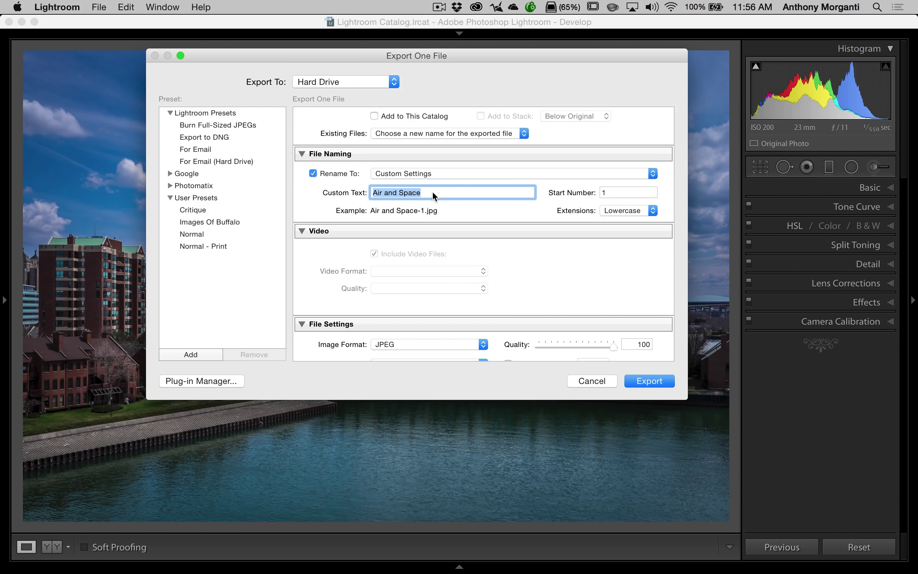
text(Buffalo)
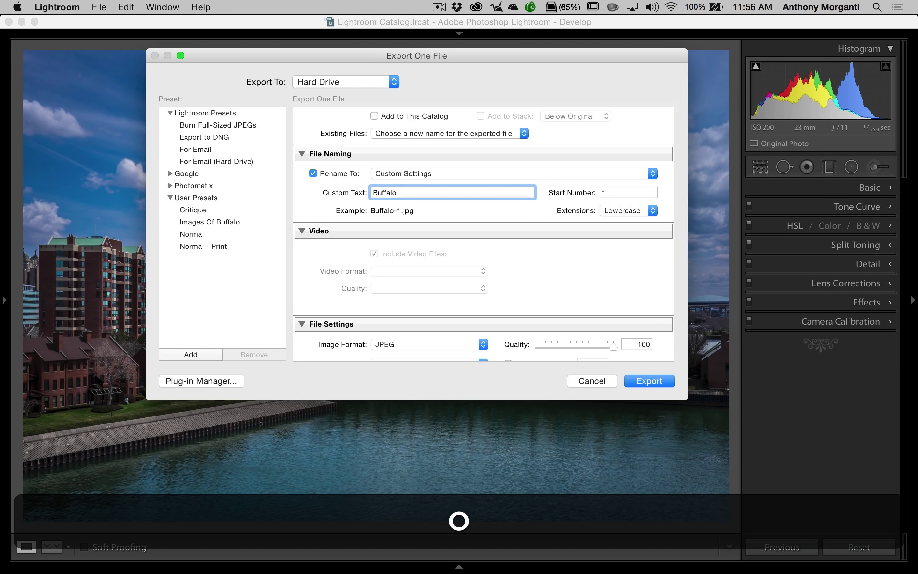
Examine the export's image format choices, color space and image sizing settings, keeping JPEG as the format and sRGB as the color space.
scroll(415, 195, down, 5)
scroll(415, 195, up, 4)
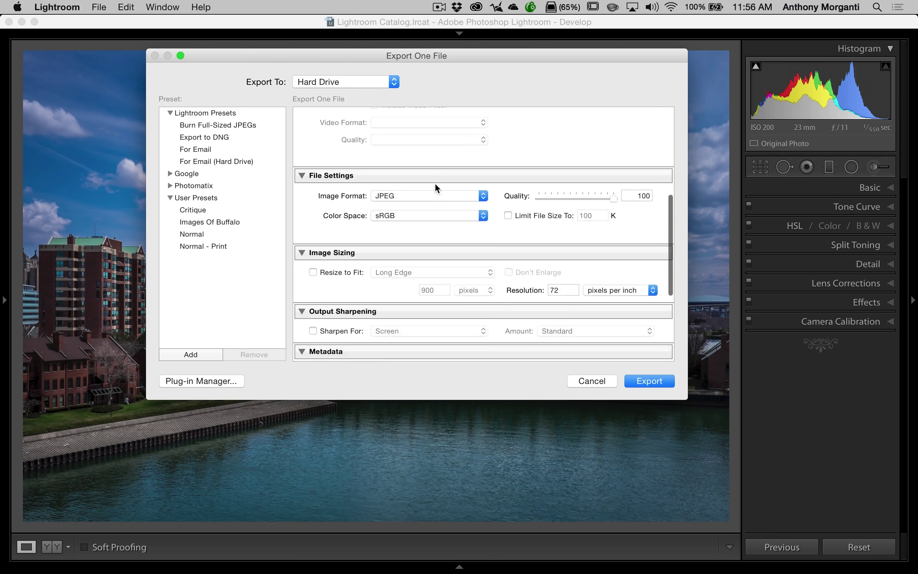
scroll(356, 211, down, 4)
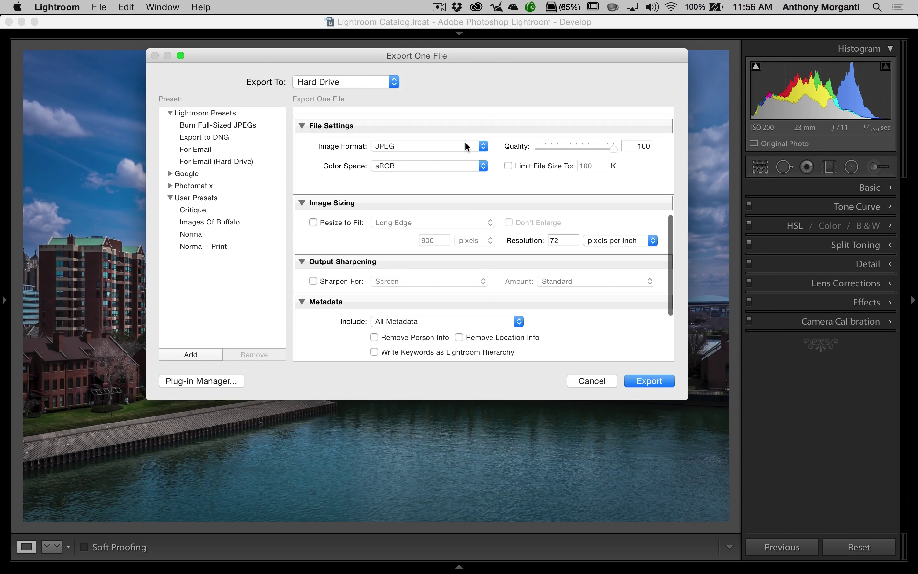
click(482, 147)
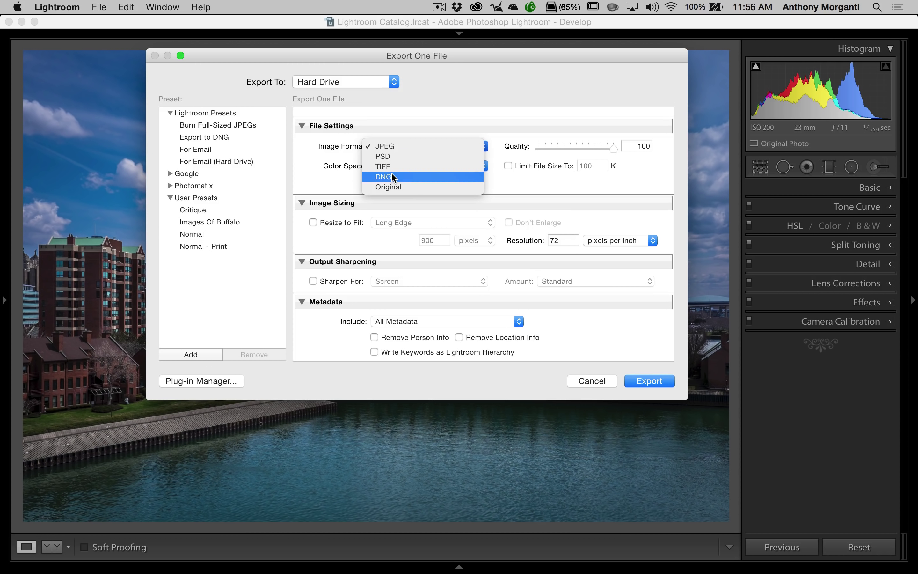
click(400, 145)
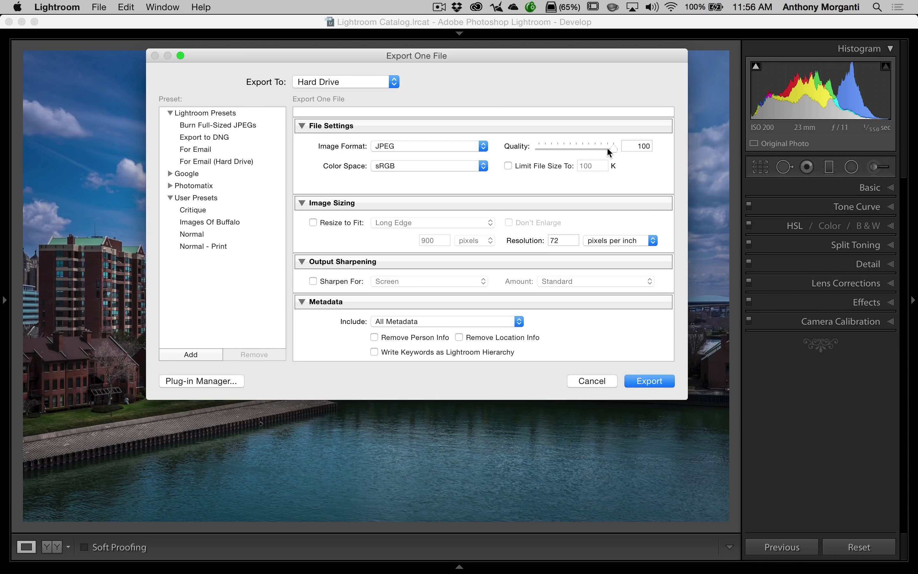
click(484, 166)
click(485, 166)
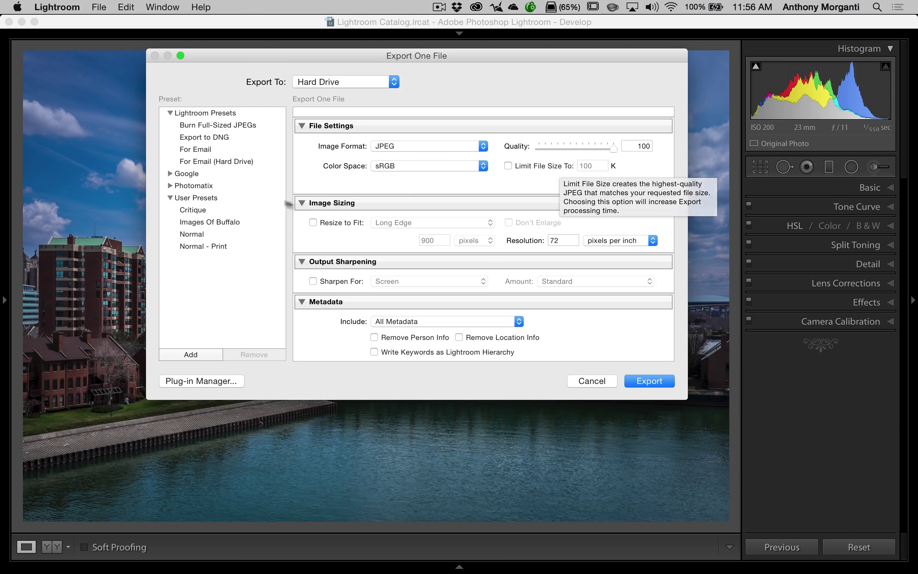
scroll(343, 222, down, 5)
scroll(344, 212, up, 4)
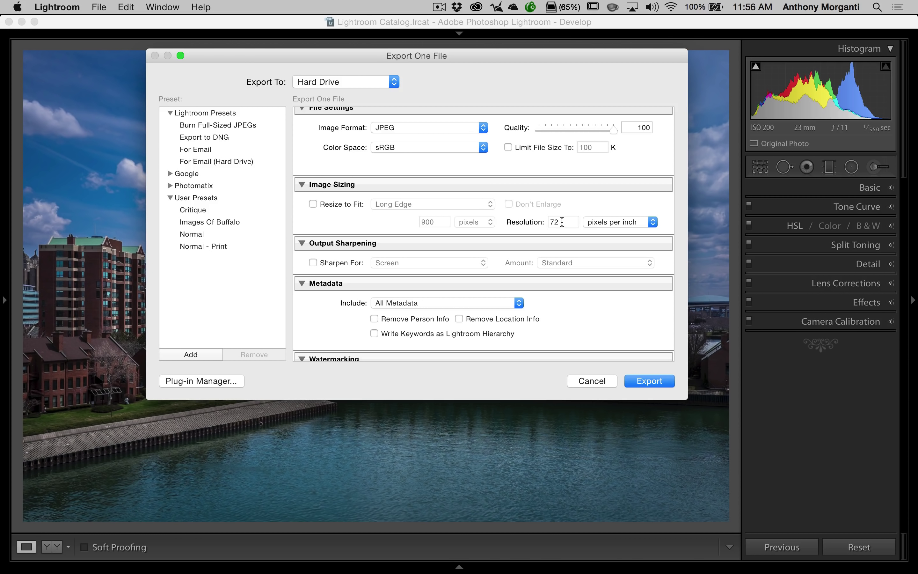
Try an export resolution of 300 pixels per inch, and set it back to 72.
double_click(562, 221)
text(300)
scroll(541, 224, up, 1)
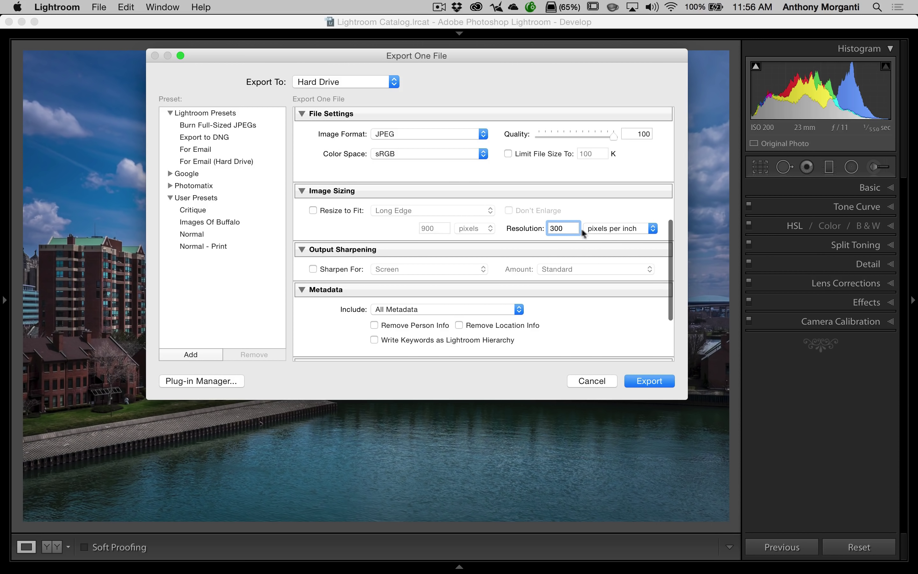
drag(573, 227, 544, 230)
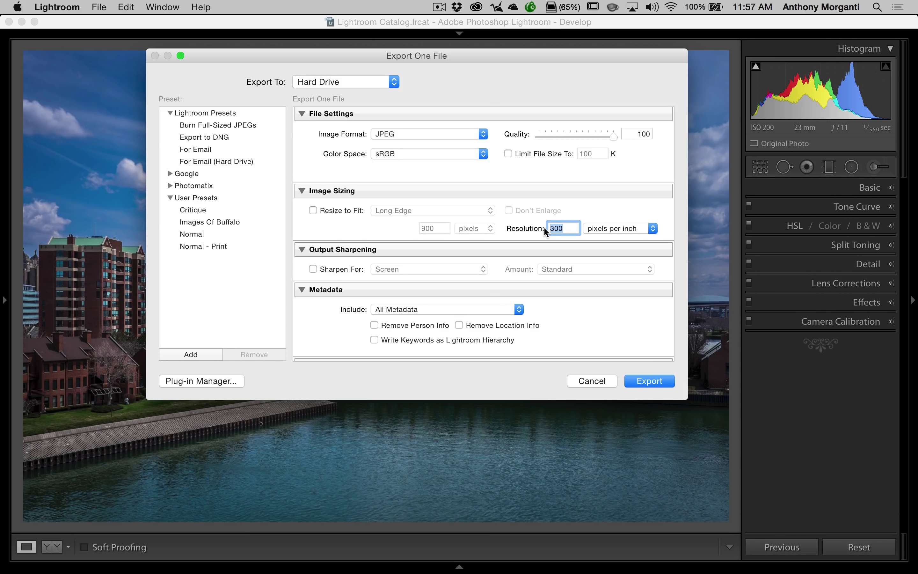
text(72)
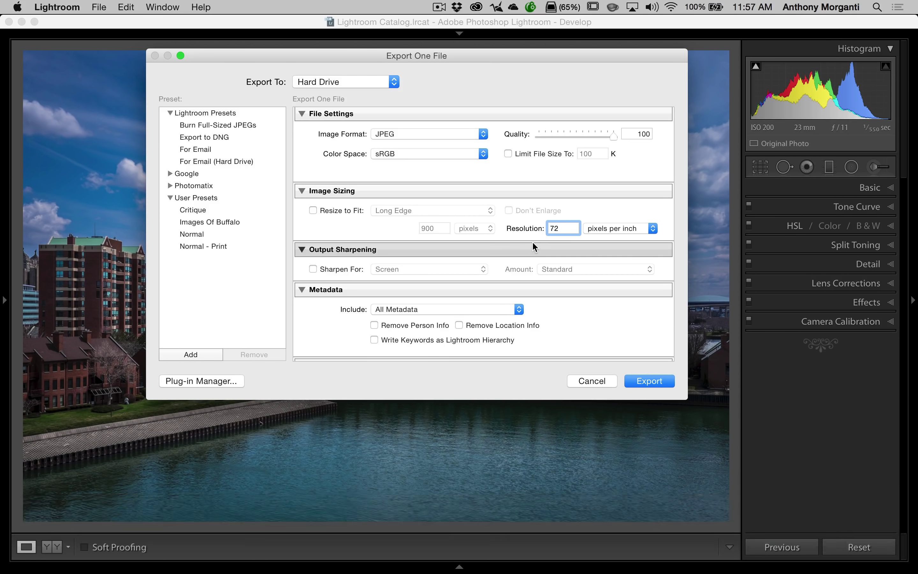
key(Tab)
Review the output sharpening, metadata, watermarking and post-processing options, and export the photo with them unchanged.
scroll(523, 243, down, 5)
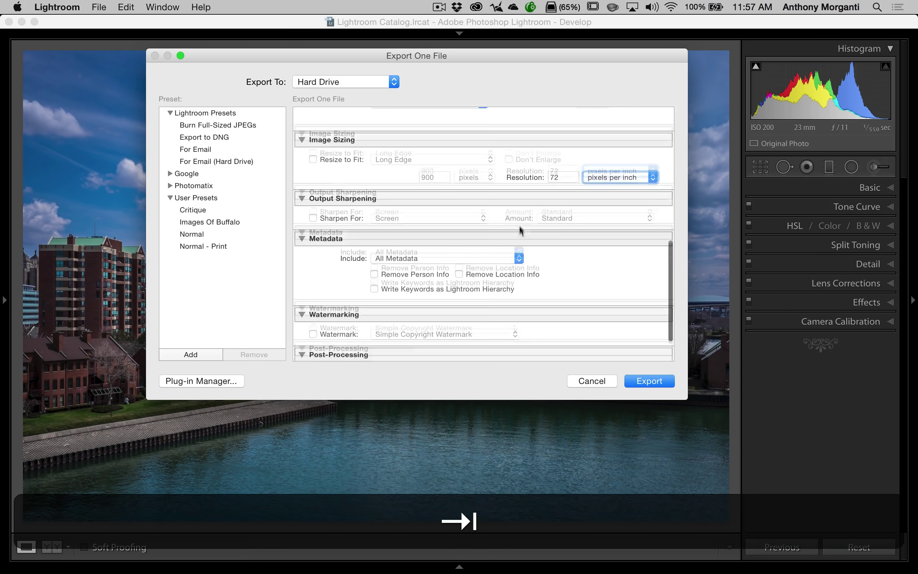
scroll(537, 174, down, 2)
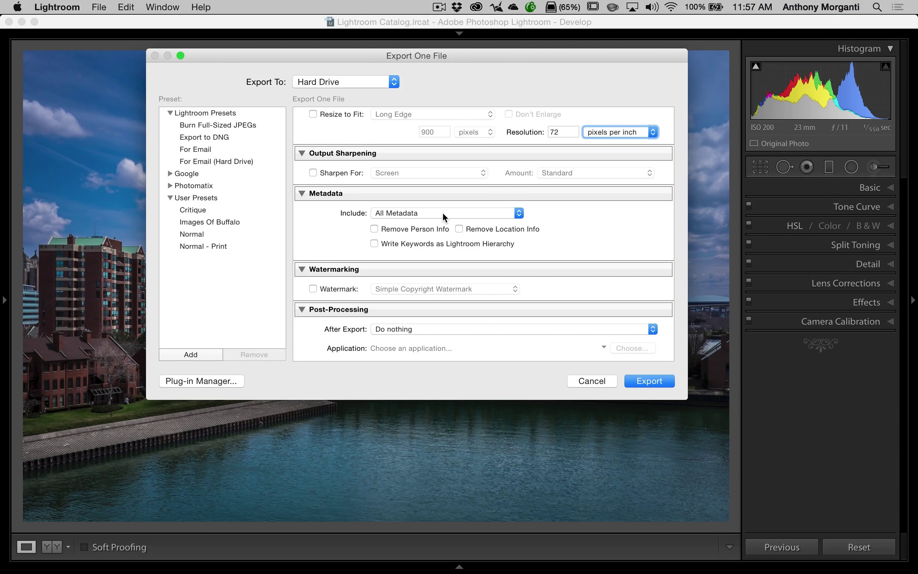
scroll(420, 298, up, 1)
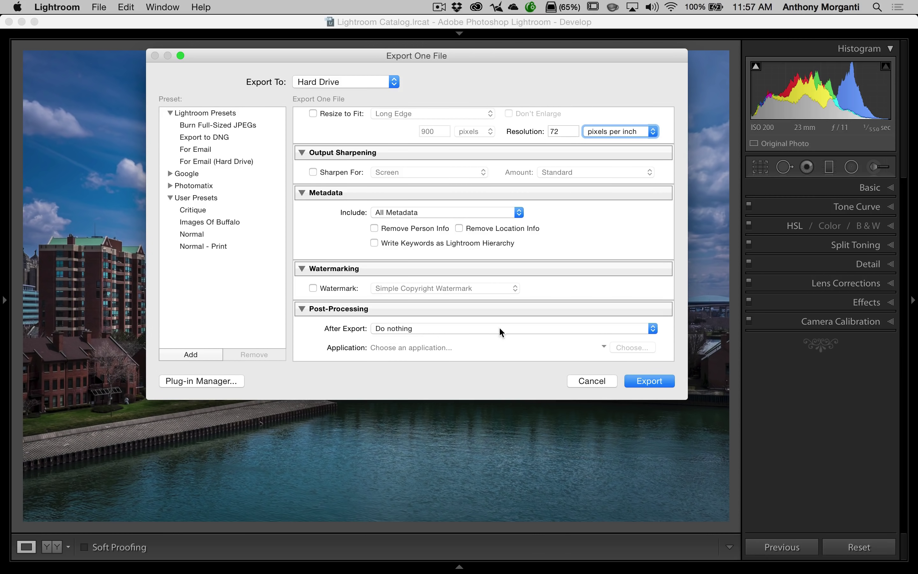
click(646, 384)
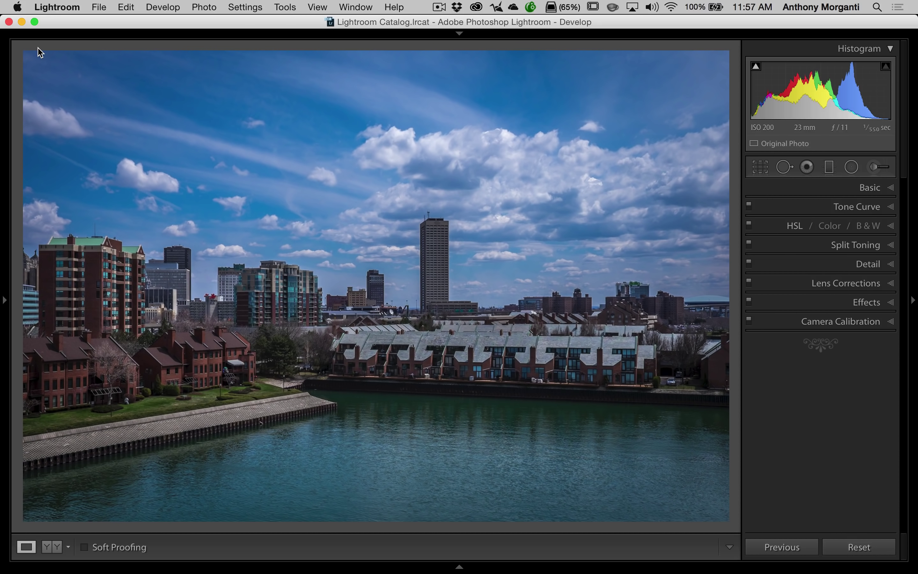
Minimize Lightroom, open the exported Buffalo-1.jpg from the Desktop in Preview to check it, and quit Preview.
click(22, 22)
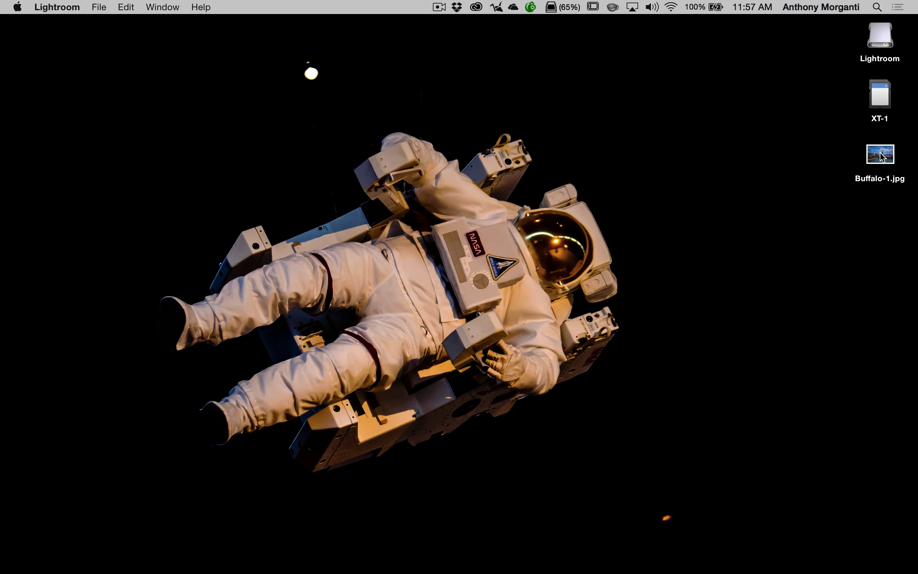
double_click(880, 155)
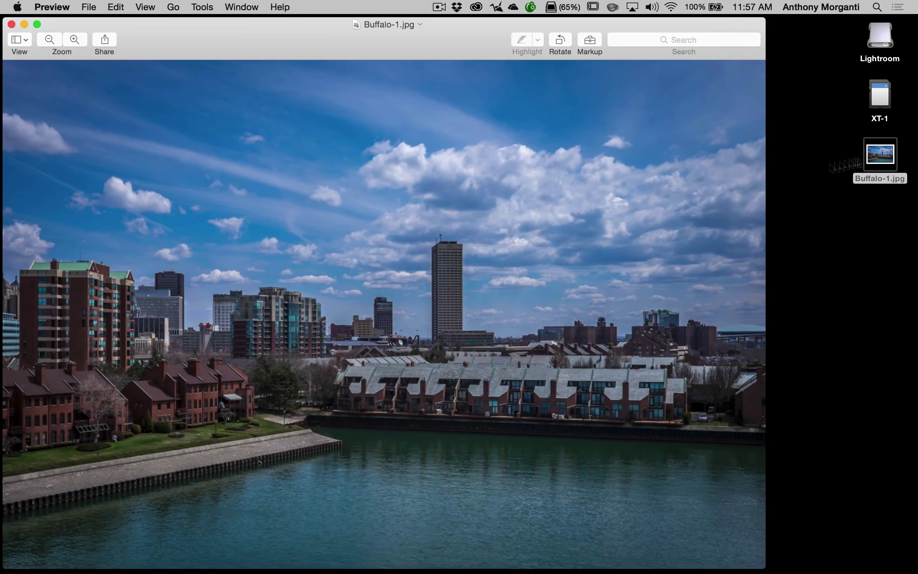
click(12, 24)
key(super+q)
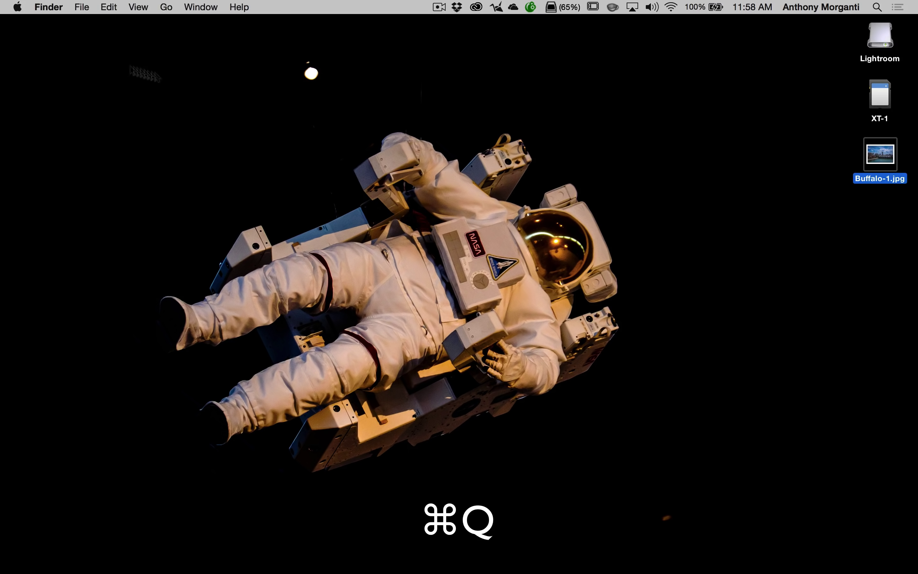
Switch back to Lightroom and bring back all the hidden panels around the photo, including the module picker and filmstrip.
mouse_move(597, 565)
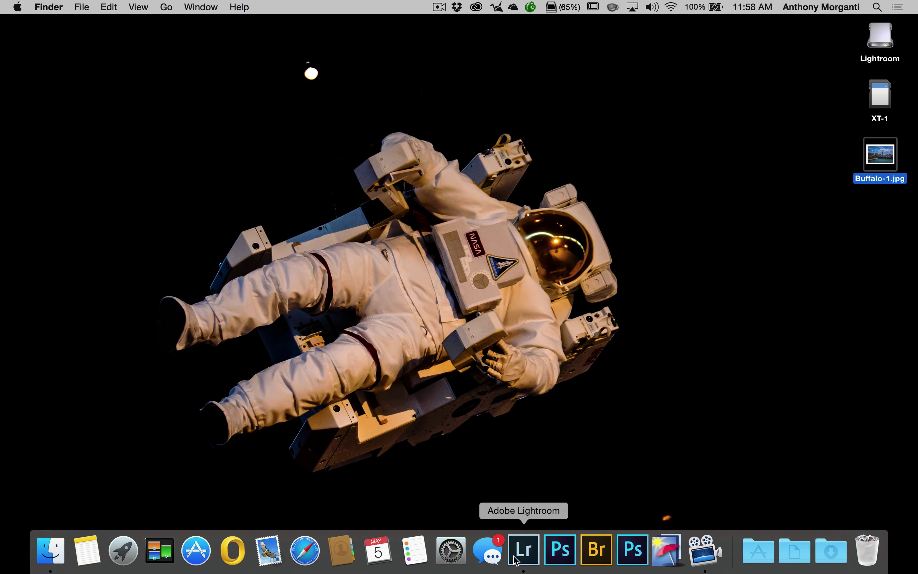
click(523, 550)
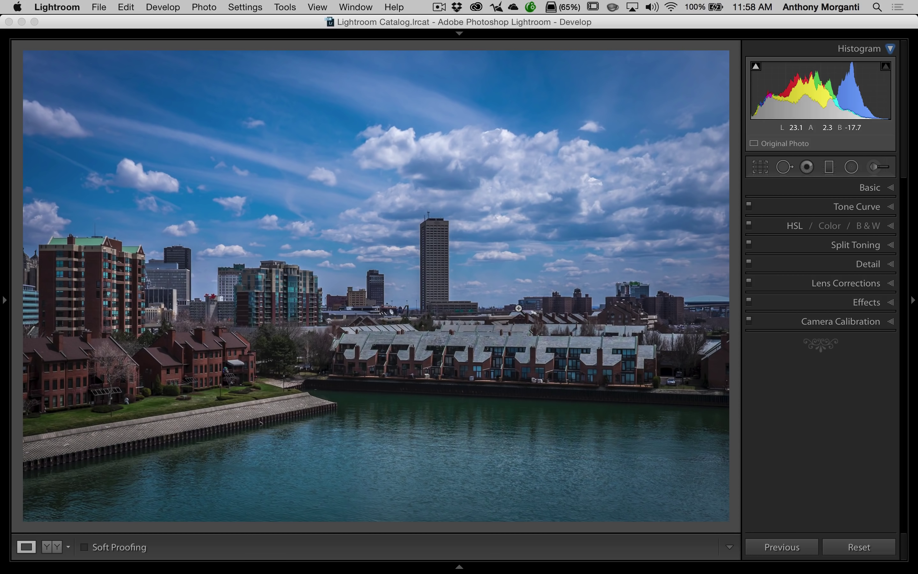
key(shift)
key(shift+Tab)
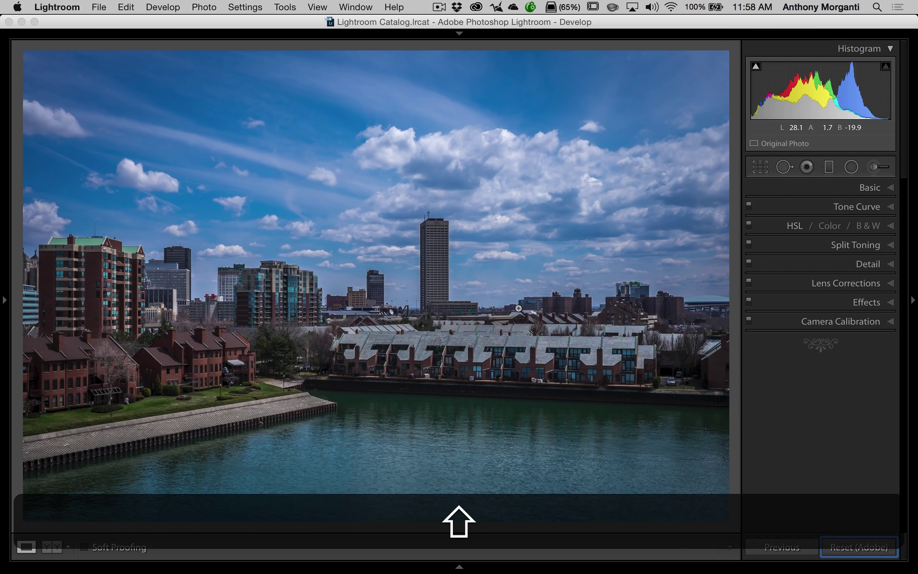
key(shift+Tab)
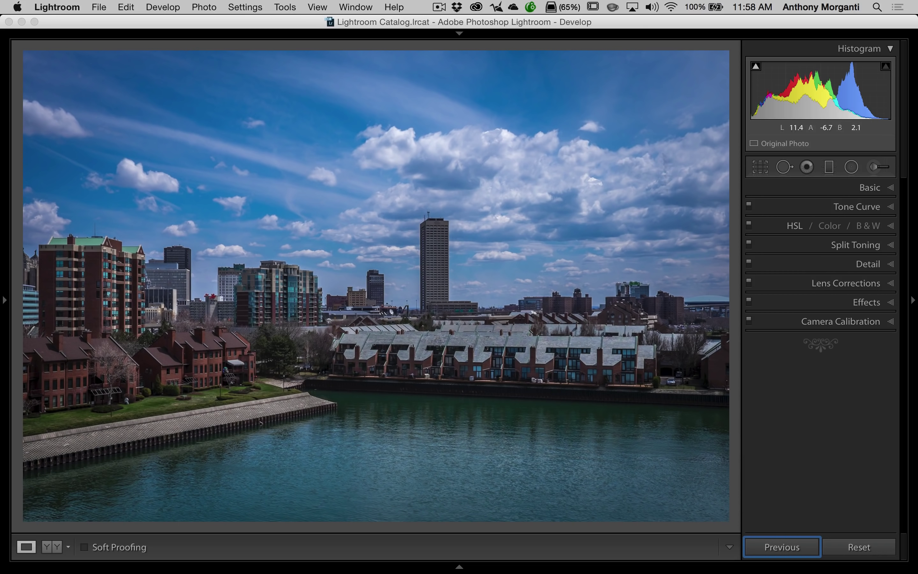
click(587, 26)
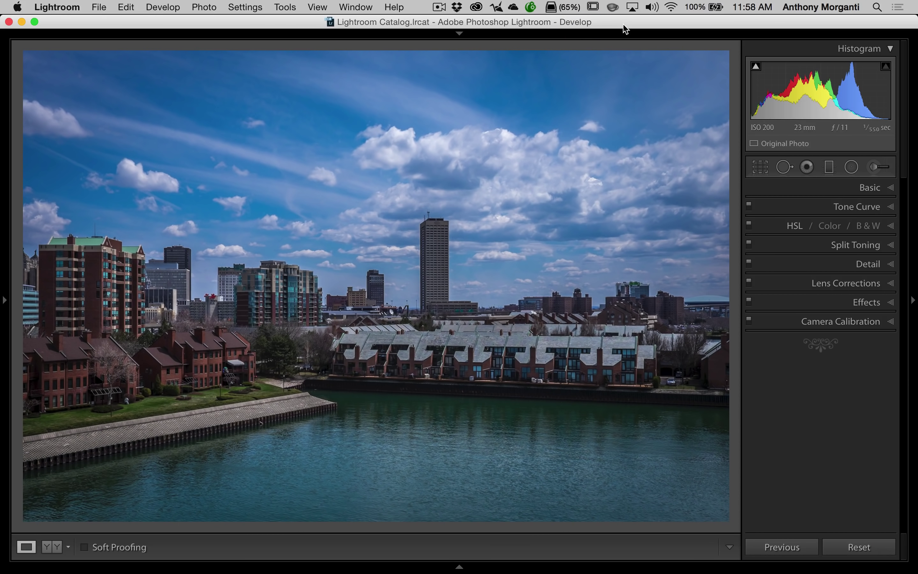
key(shift+Tab)
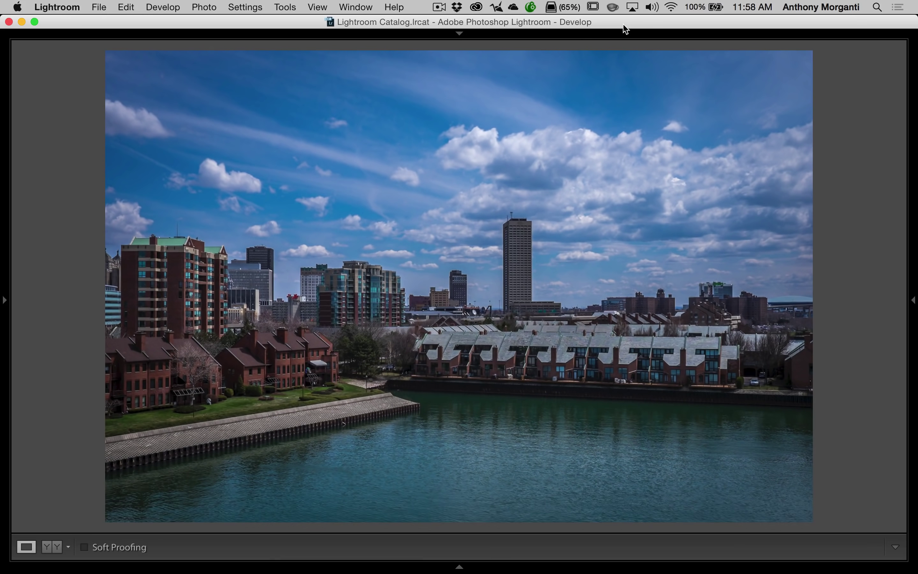
key(shift+Tab)
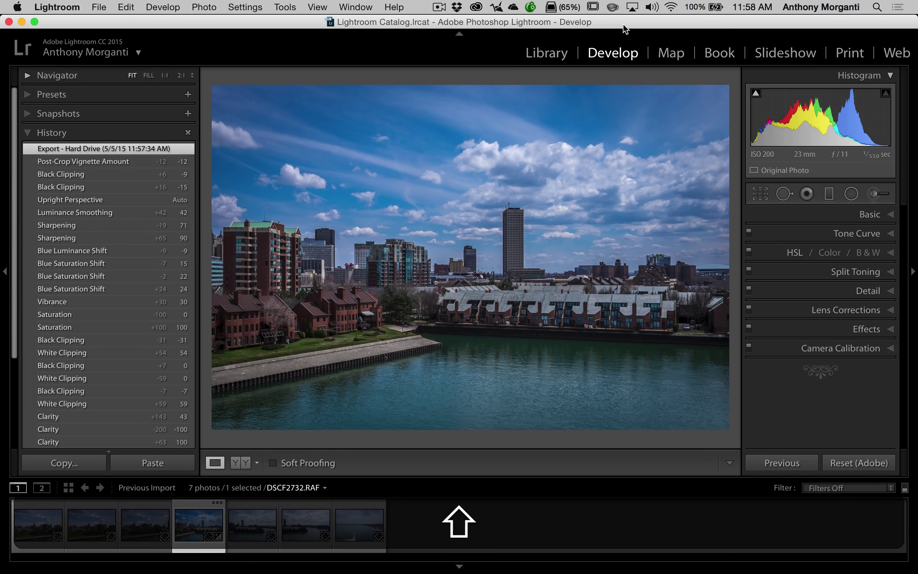
key(shift+Tab)
key(shift+Tab)
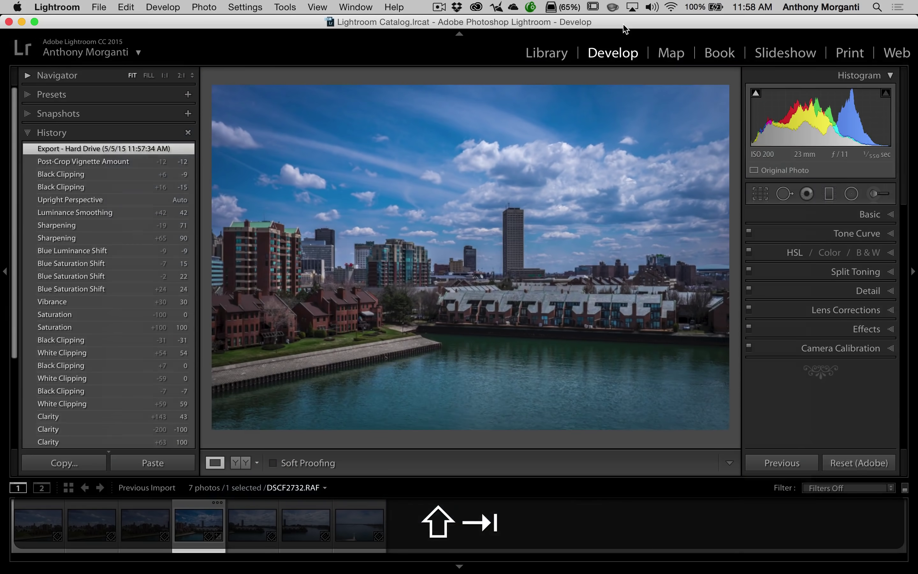